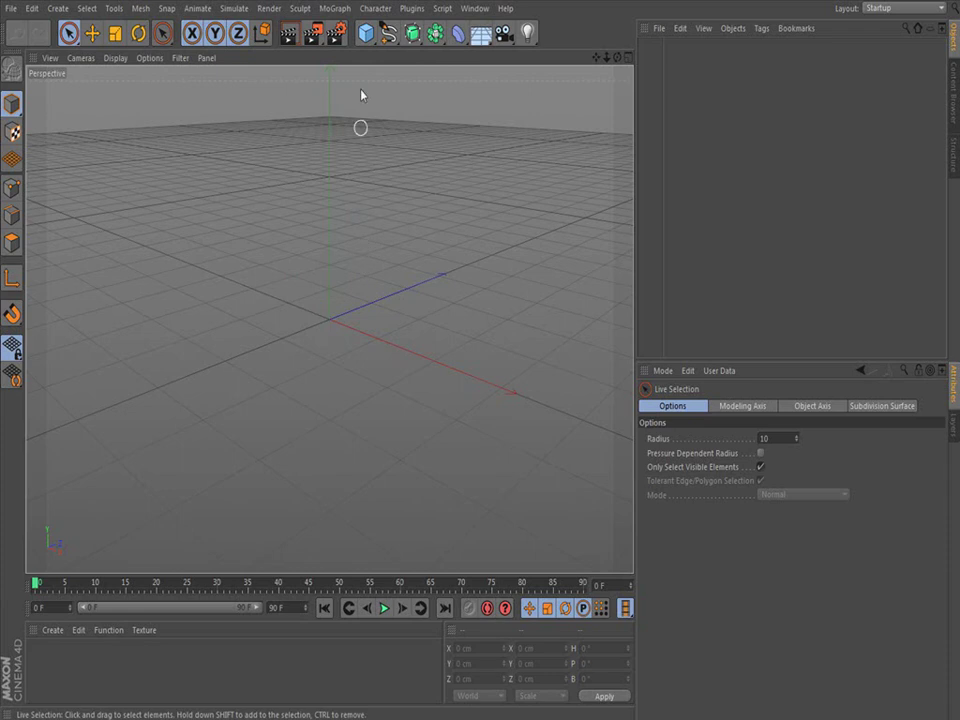
Add a cube primitive to the scene and convert it to an editable polygon object
left_click(366, 34)
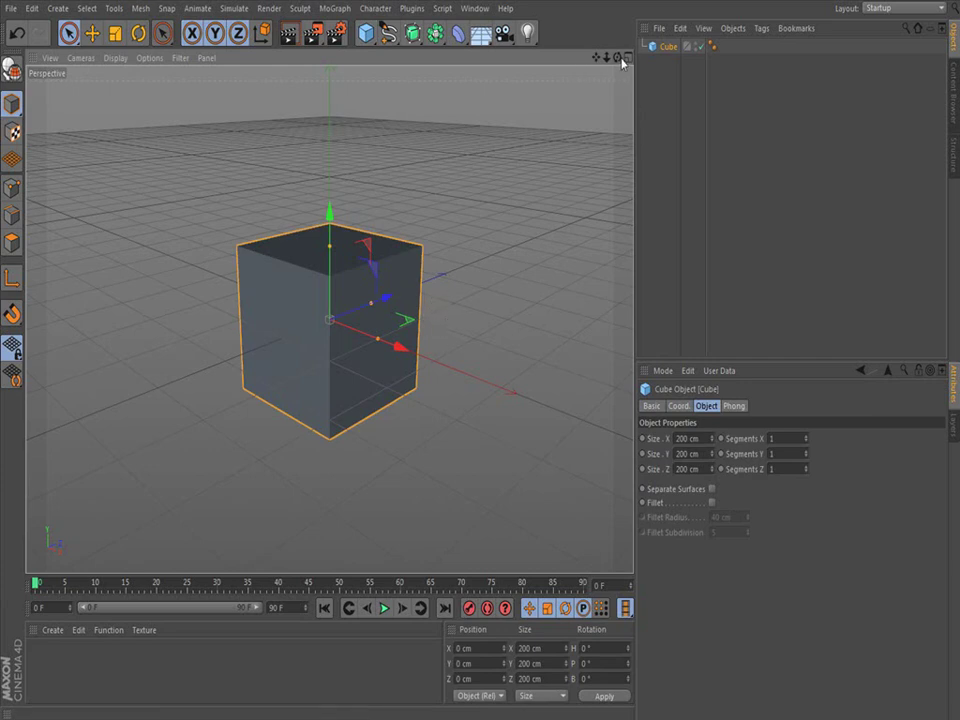
mouse_move(619, 58)
left_mouse_down()
mouse_move(600, 76)
mouse_move(588, 72)
mouse_move(606, 73)
left_mouse_up()
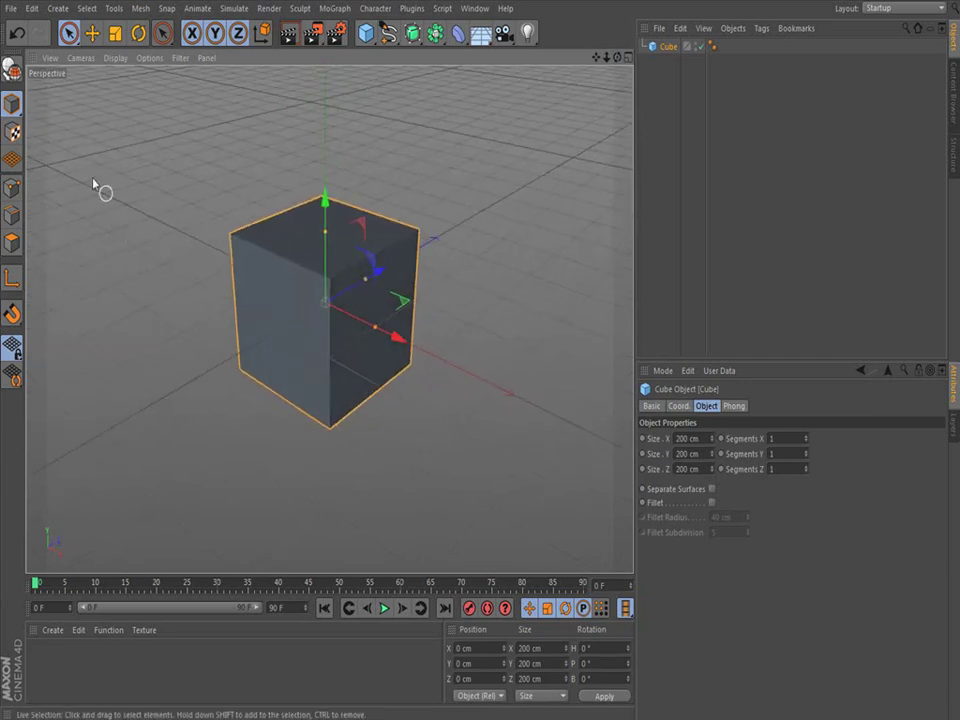
left_click(11, 72)
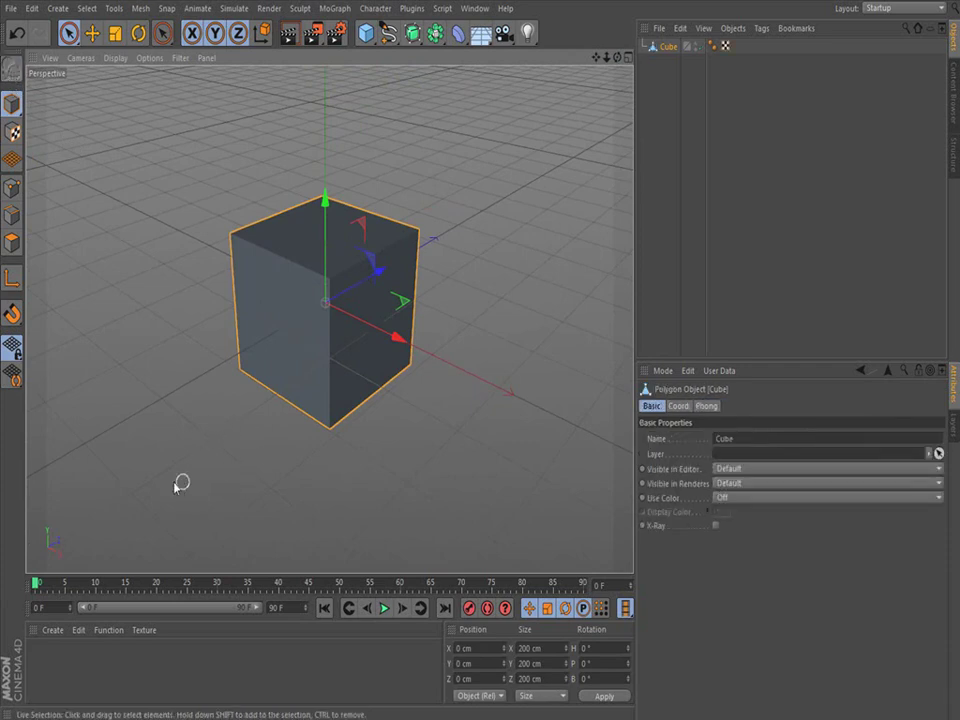
Create a new material and set its color to dark green with R 25, G 109, B 46
left_click(53, 676)
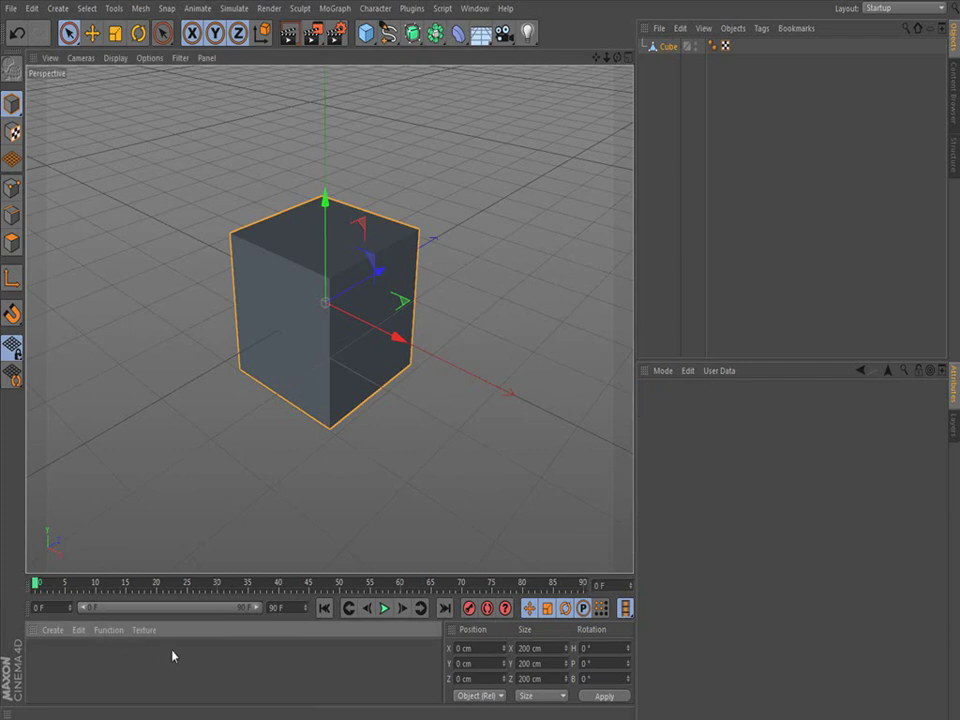
double_click(53, 676)
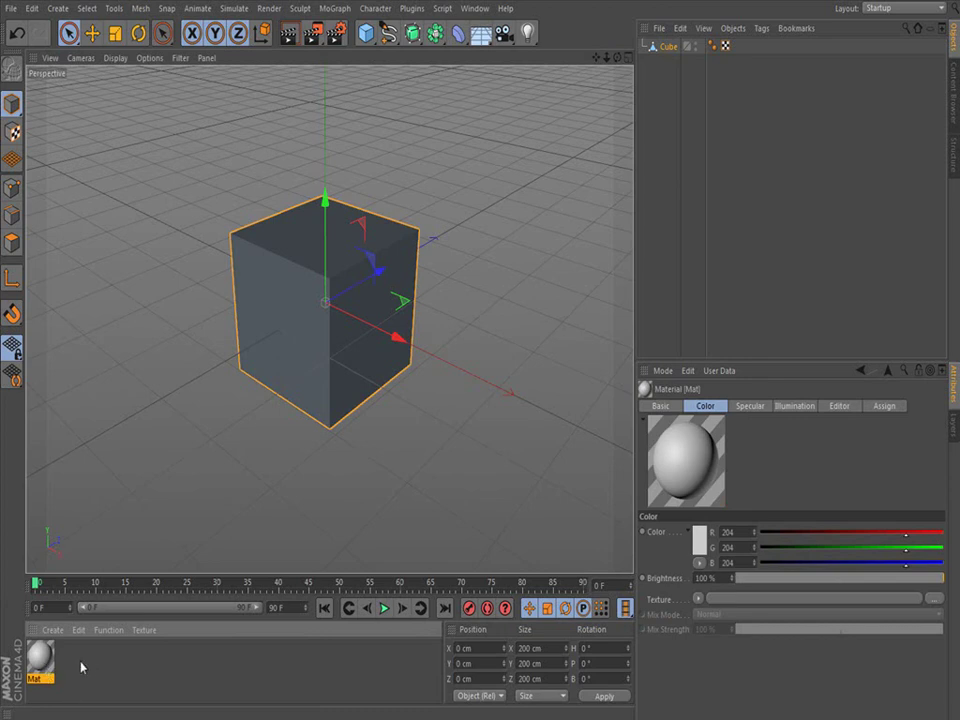
left_click(703, 546)
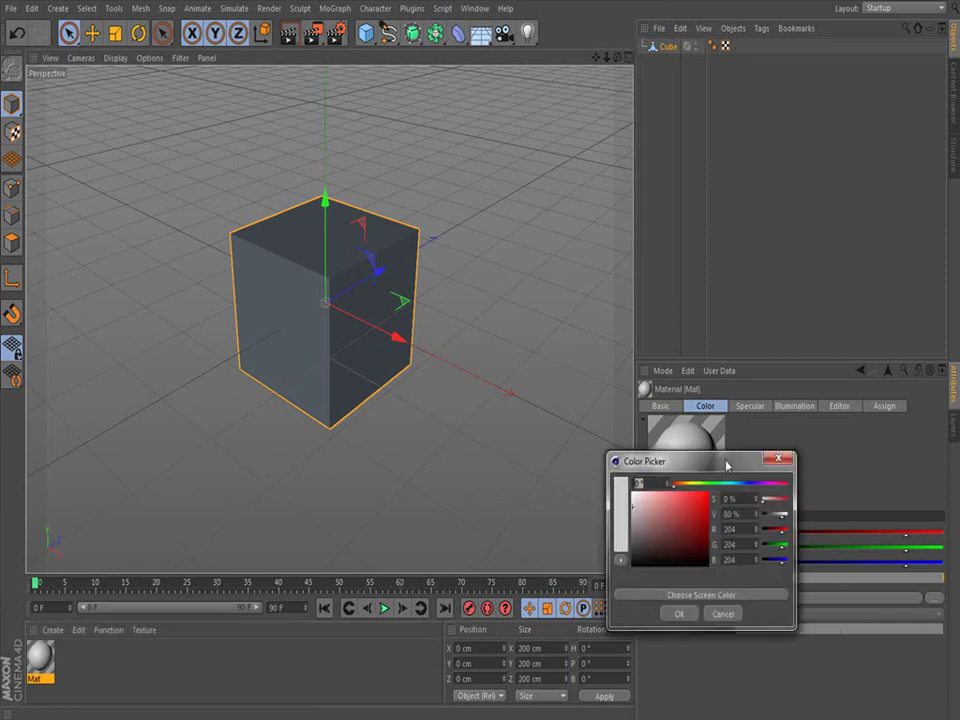
left_click_drag(724, 459, 546, 404)
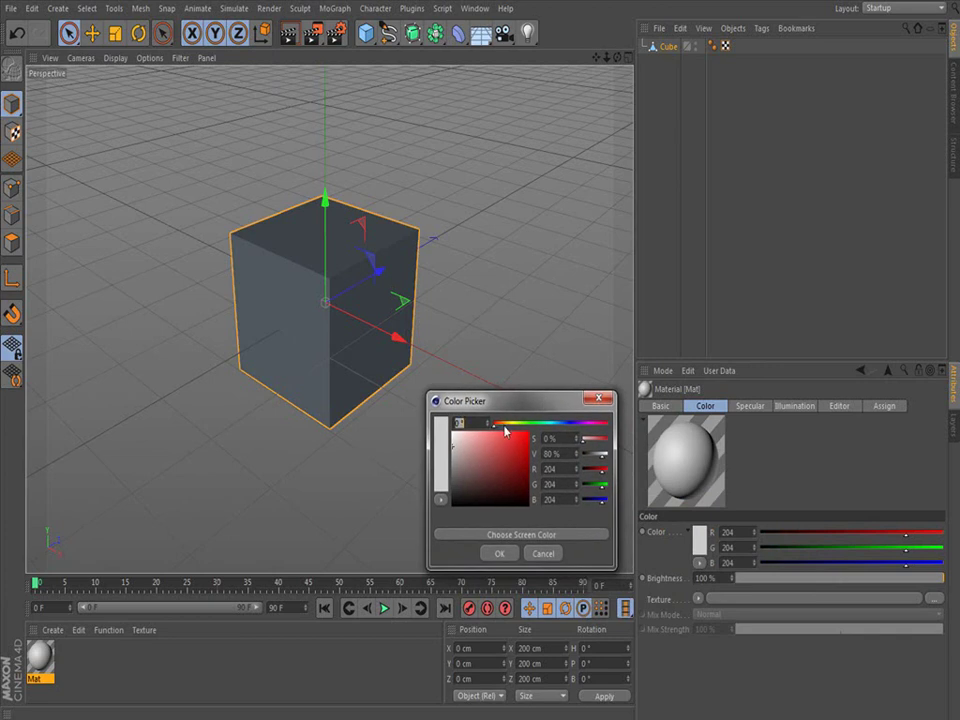
left_click_drag(507, 430, 539, 428)
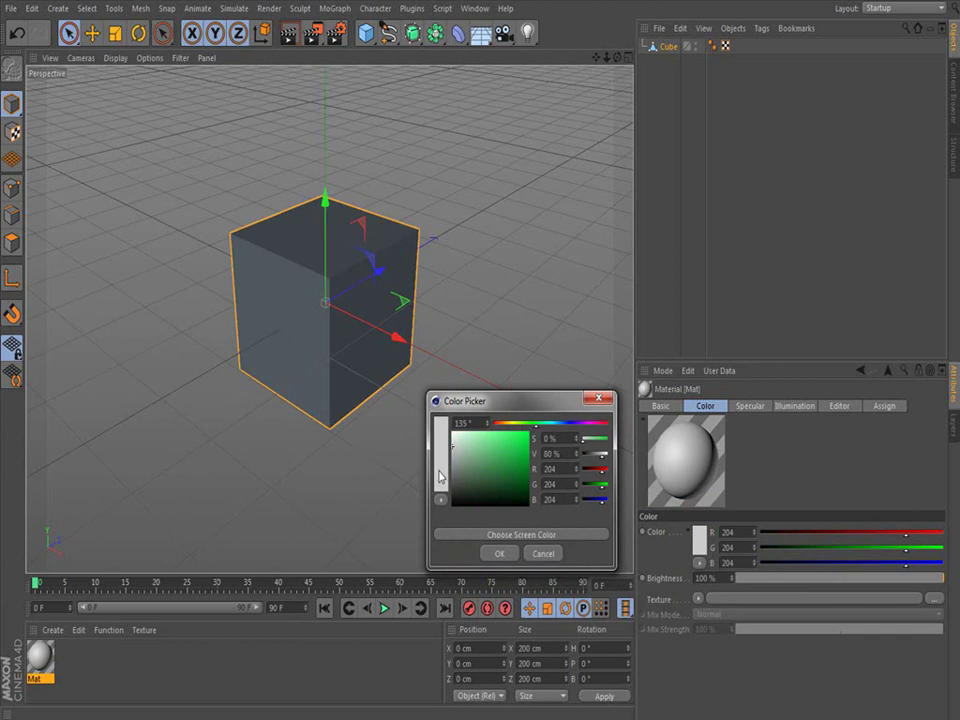
mouse_move(508, 458)
left_mouse_down()
mouse_move(516, 471)
mouse_move(497, 488)
mouse_move(489, 458)
mouse_move(516, 452)
mouse_move(511, 479)
left_mouse_up()
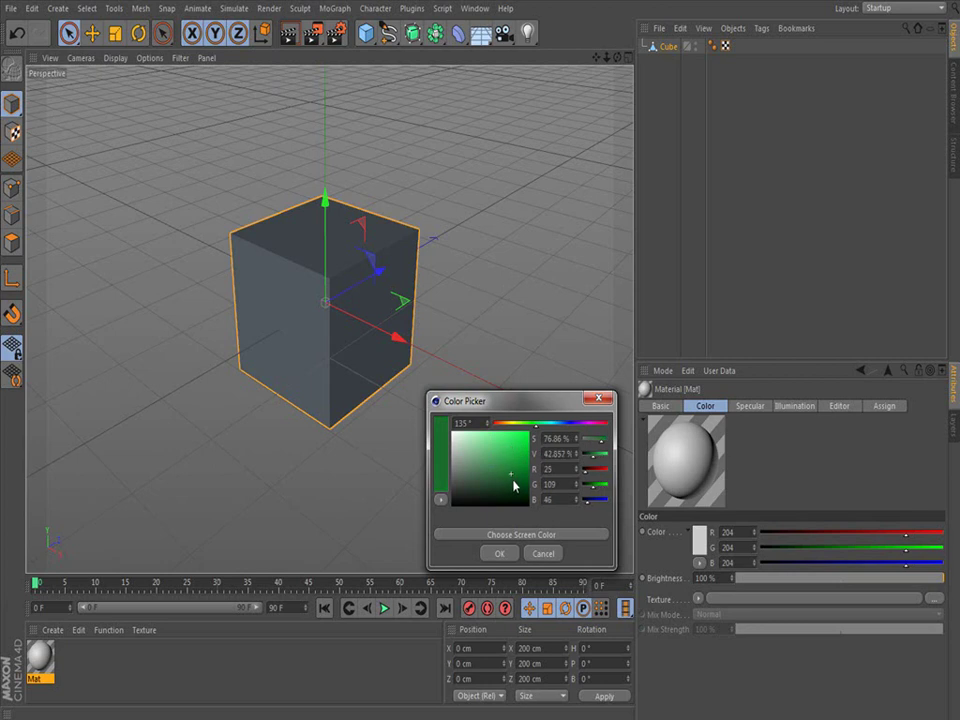
left_click(500, 554)
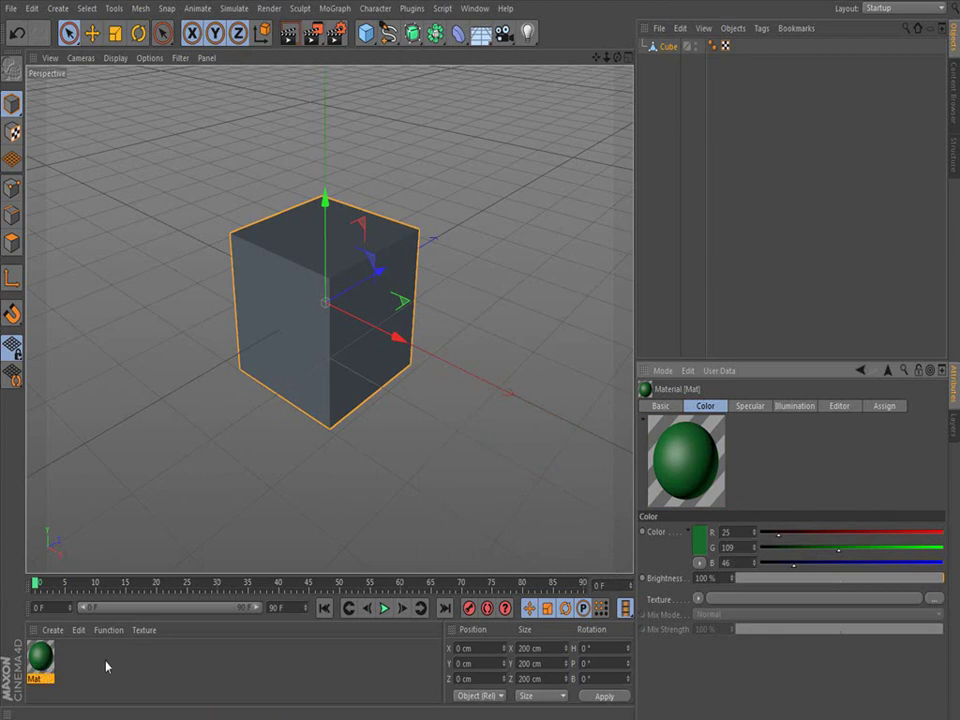
Rename the material as Green and apply it to the whole cube
double_click(40, 678)
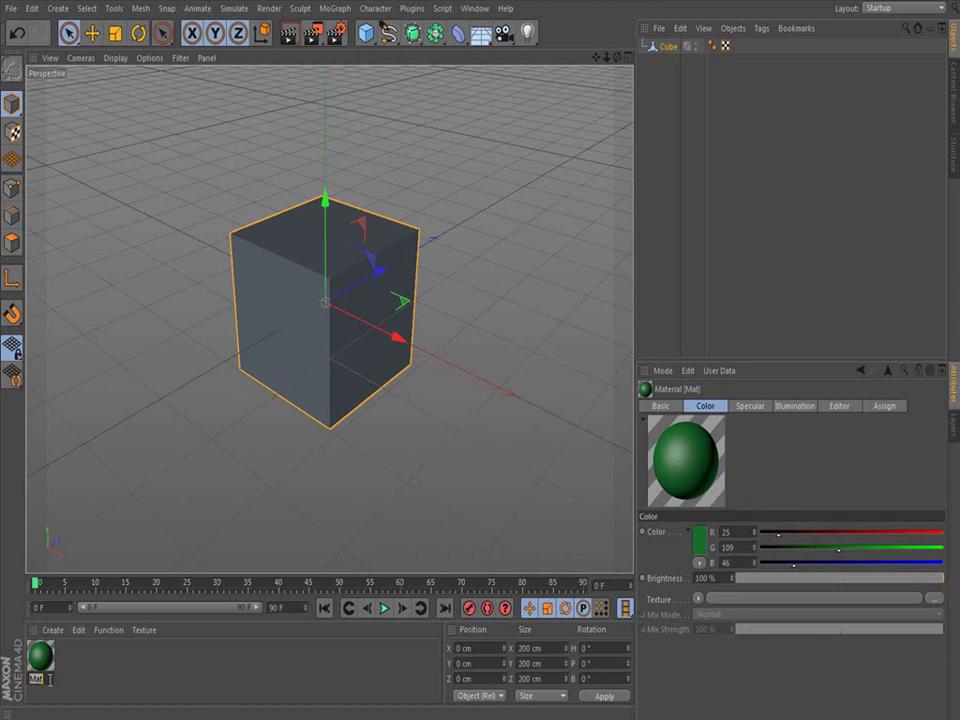
type("Green")
key("Return")
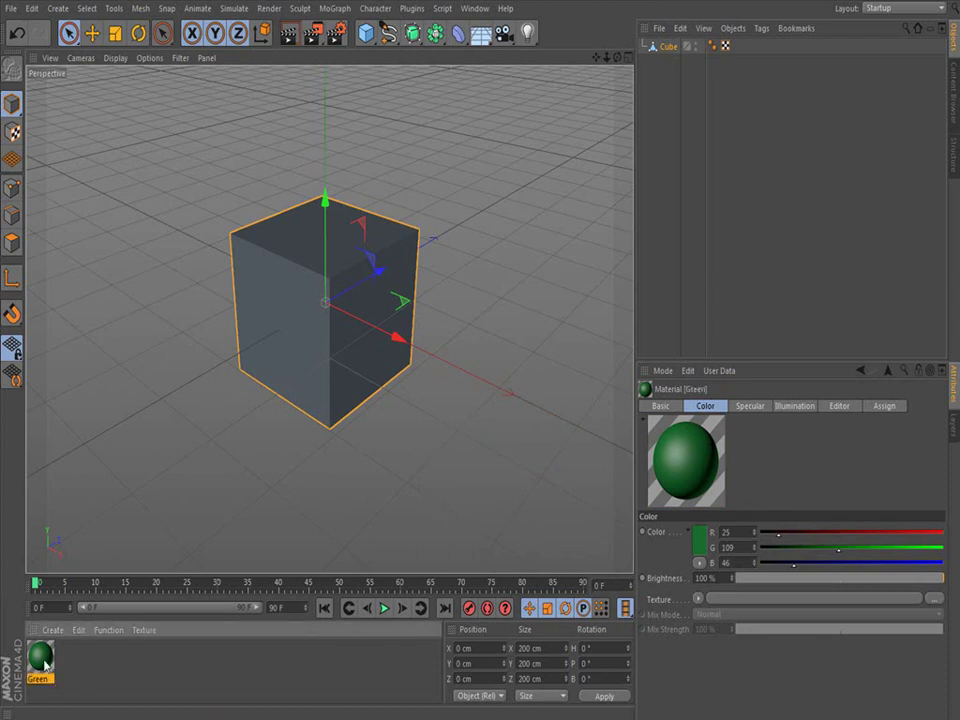
left_click_drag(44, 663, 346, 400)
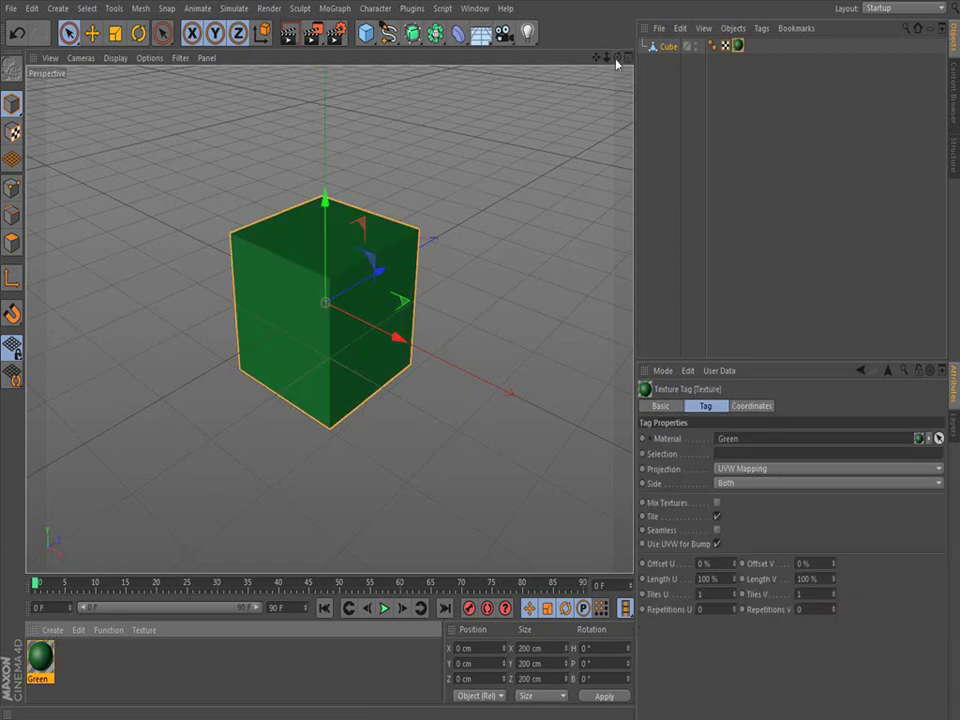
Switch to polygon editing and select only the cube's top face
mouse_move(617, 62)
left_mouse_down()
mouse_move(617, 75)
mouse_move(615, 60)
left_mouse_up()
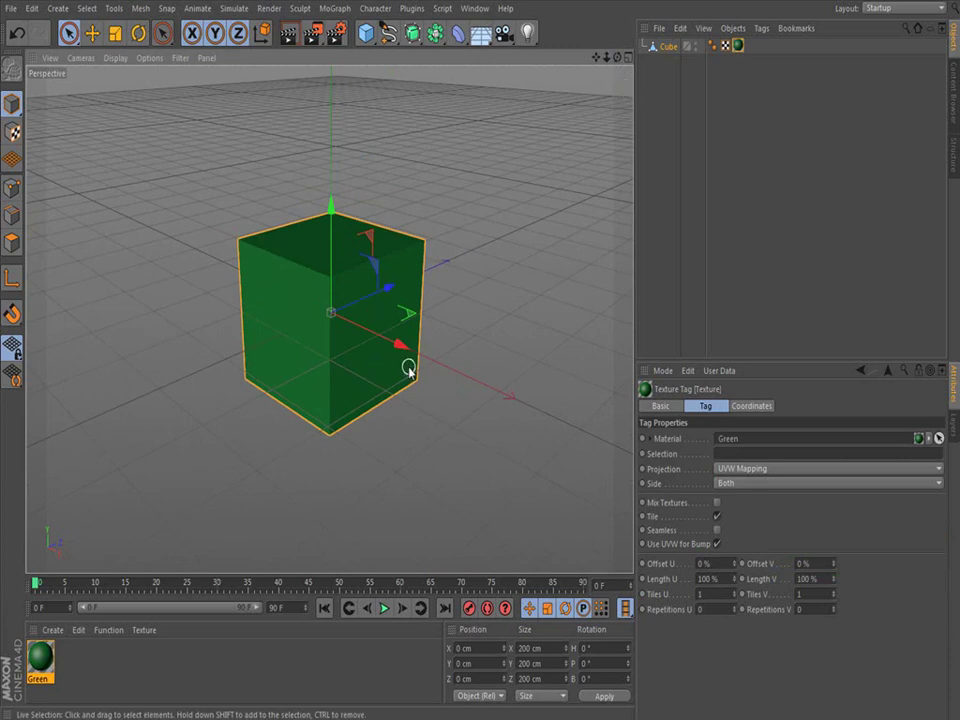
left_click_drag(617, 59, 600, 78)
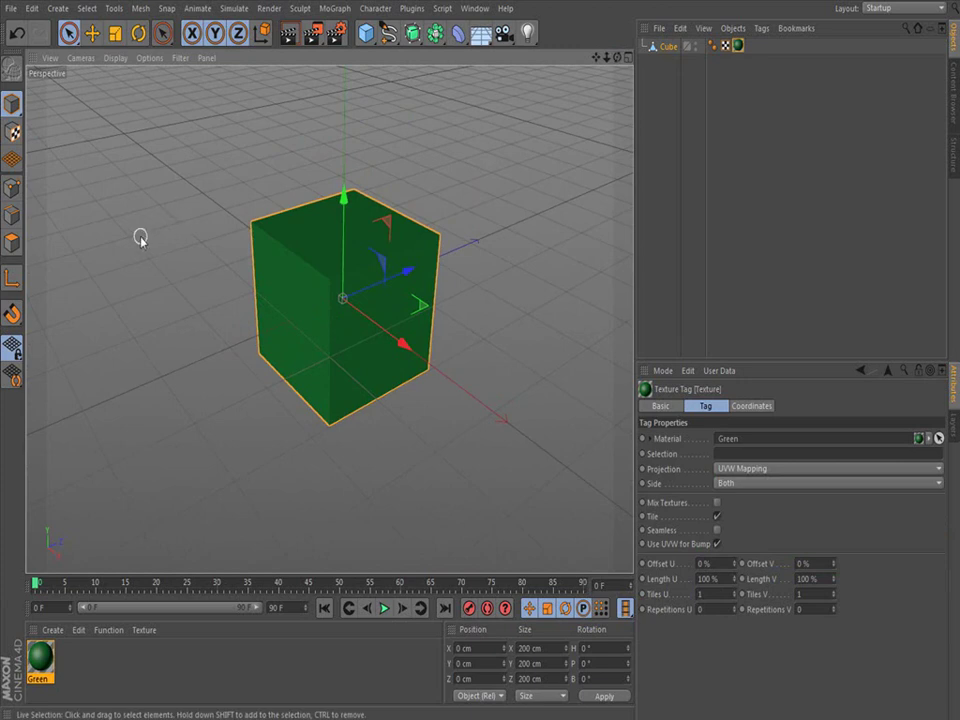
left_click(12, 245)
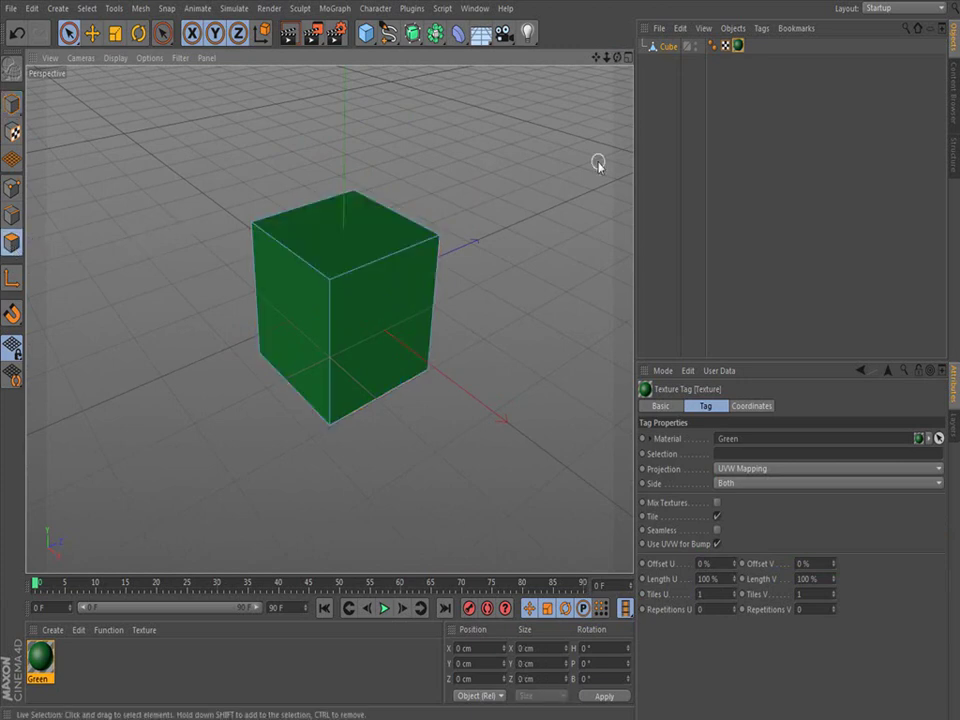
left_click_drag(617, 57, 657, 69)
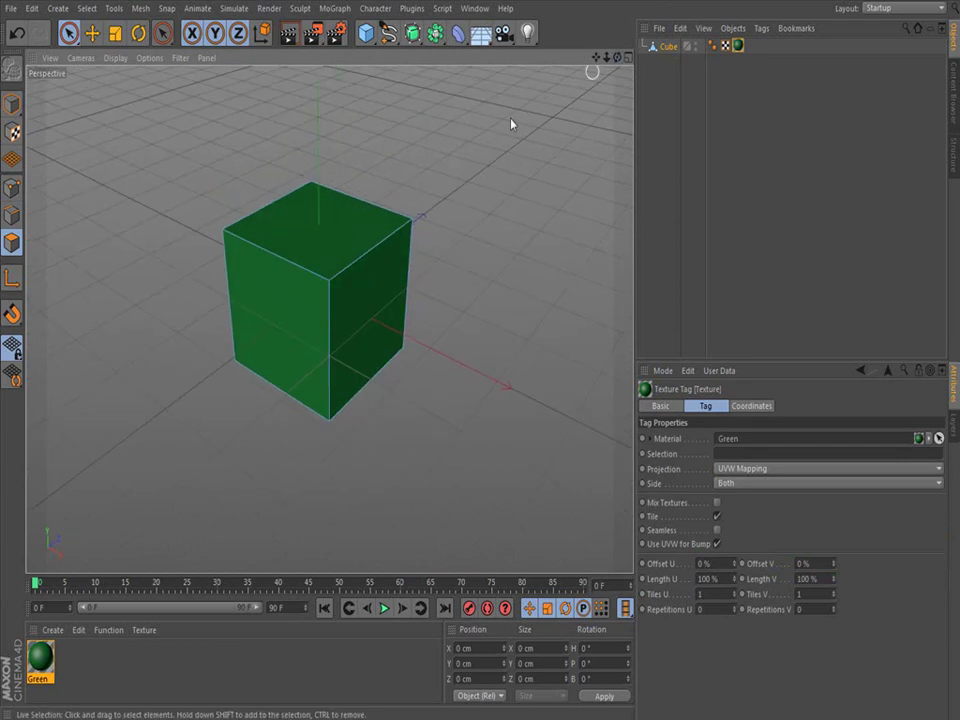
left_click(343, 238)
left_click(357, 322)
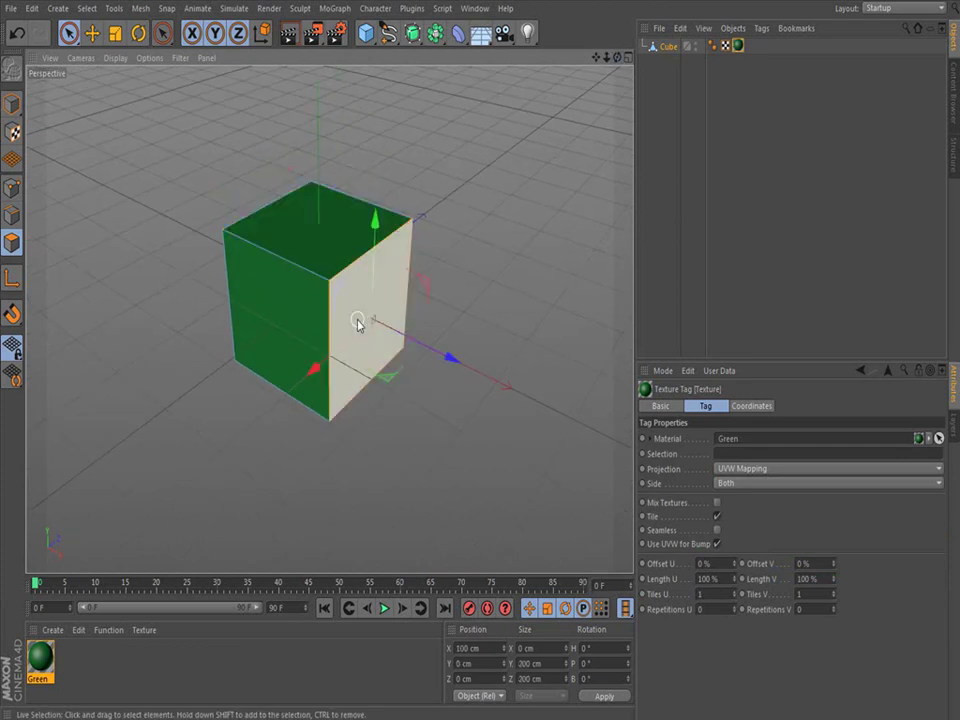
left_click(288, 330)
left_click(321, 242)
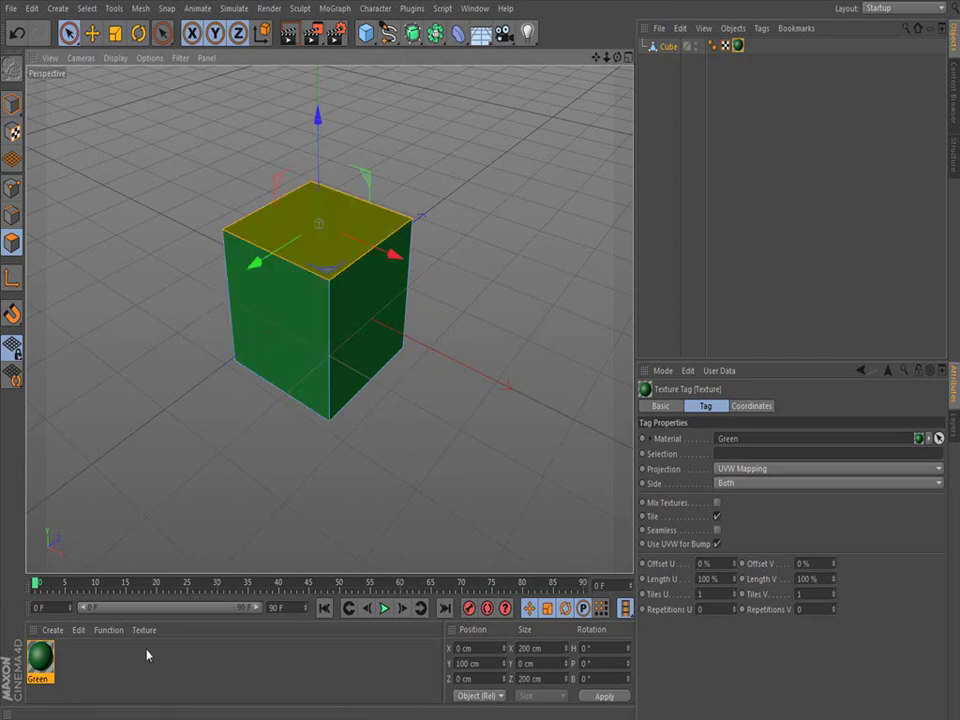
Create a second material and open it in the Material Editor
double_click(84, 675)
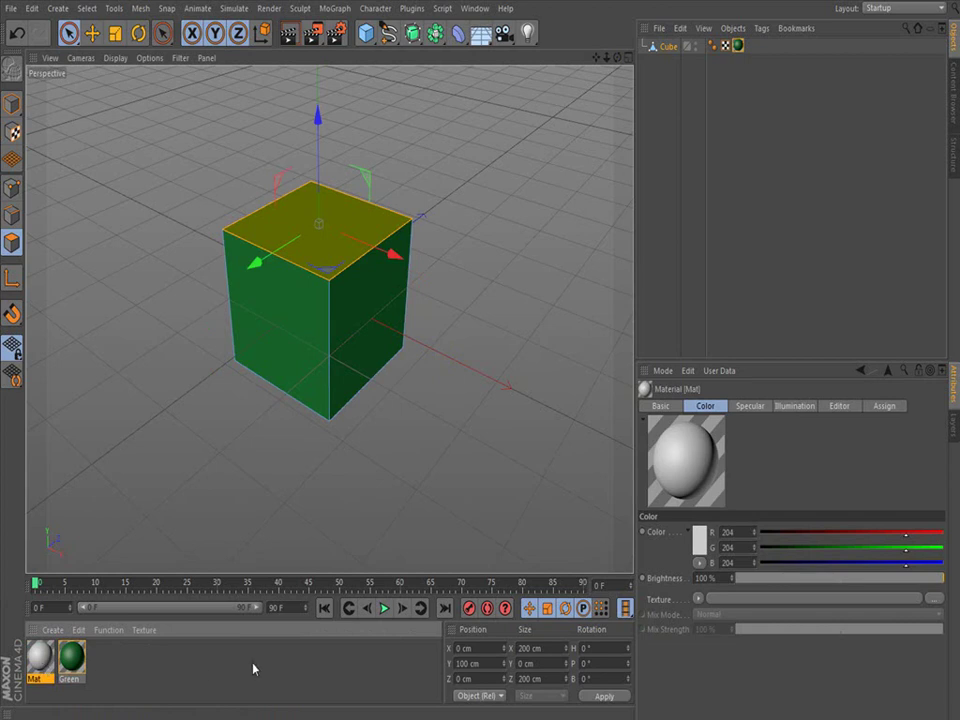
double_click(44, 668)
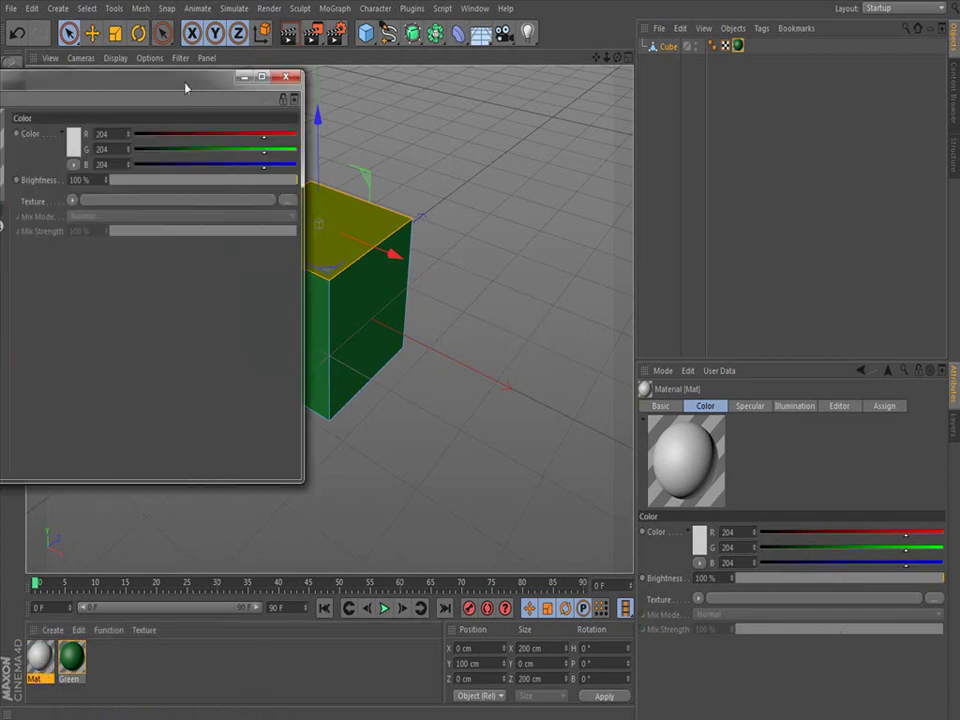
left_click_drag(185, 89, 454, 180)
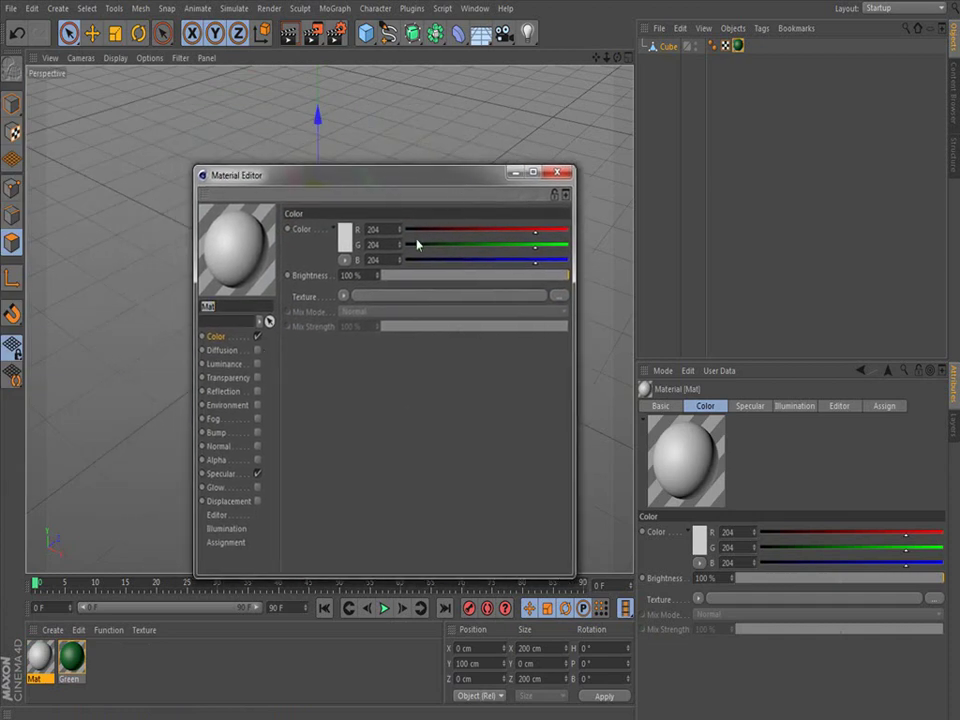
Review the new material's channel settings, from Diffusion through Displacement and back to Color
left_click(222, 352)
left_click(222, 364)
left_click(222, 378)
left_click(221, 392)
left_click(220, 406)
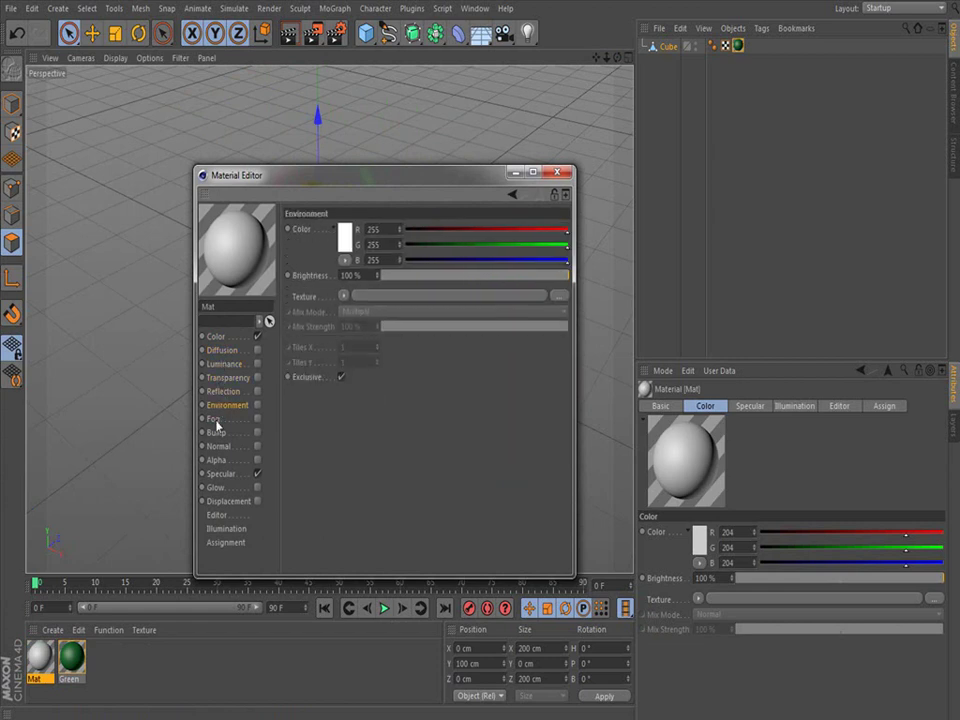
left_click(217, 421)
left_click(219, 434)
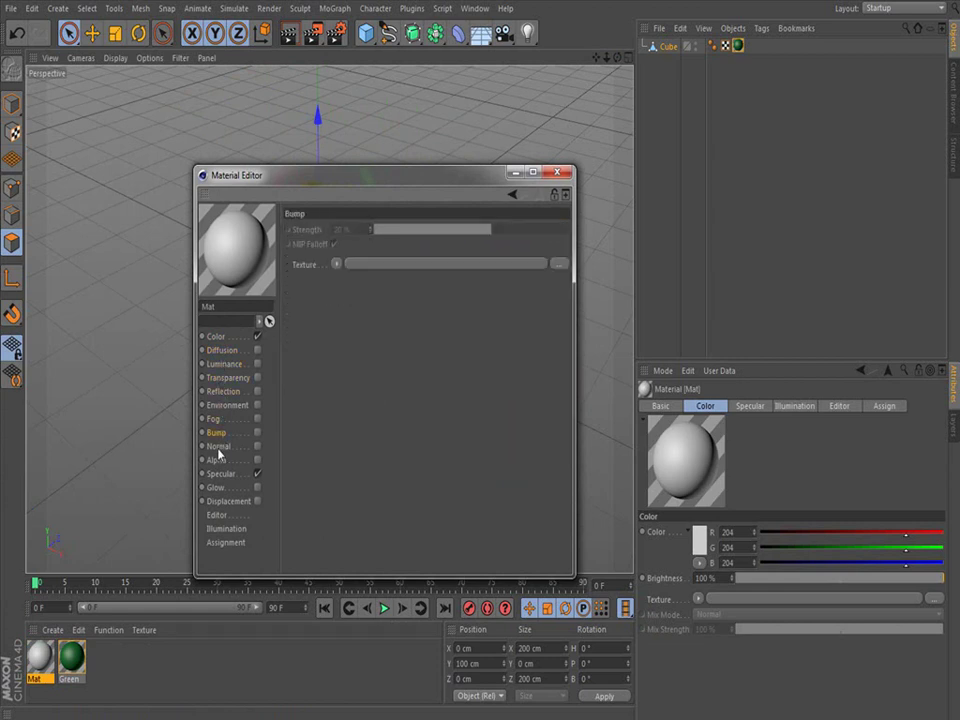
left_click(219, 447)
left_click(218, 460)
left_click(217, 488)
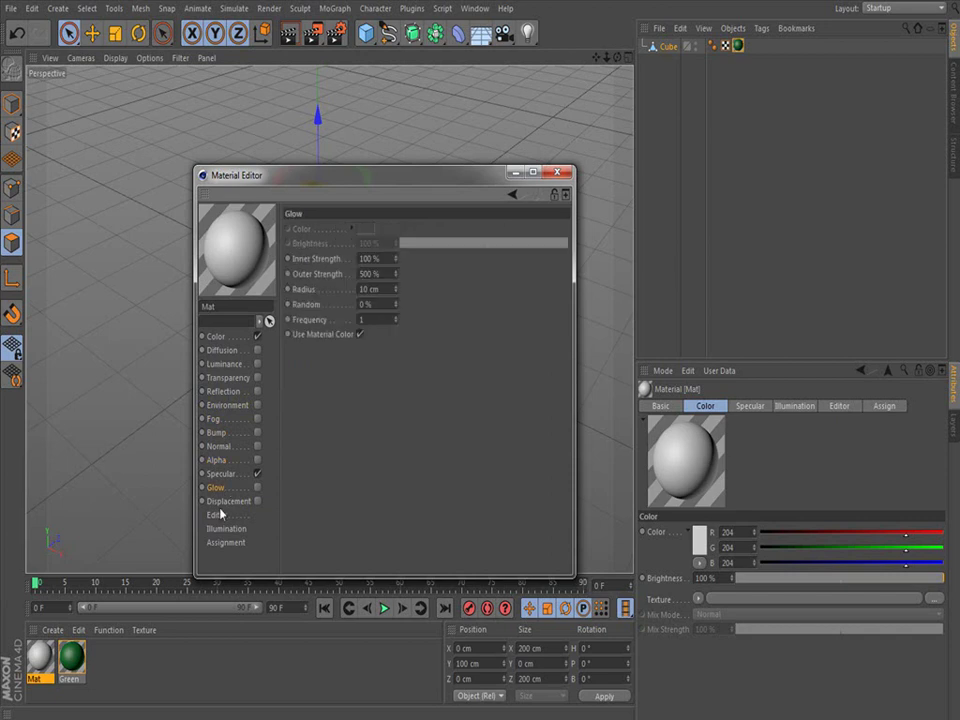
left_click(222, 500)
left_click(221, 474)
left_click(221, 433)
left_click(226, 405)
left_click(223, 391)
left_click(224, 378)
left_click(223, 364)
left_click(223, 351)
left_click(216, 338)
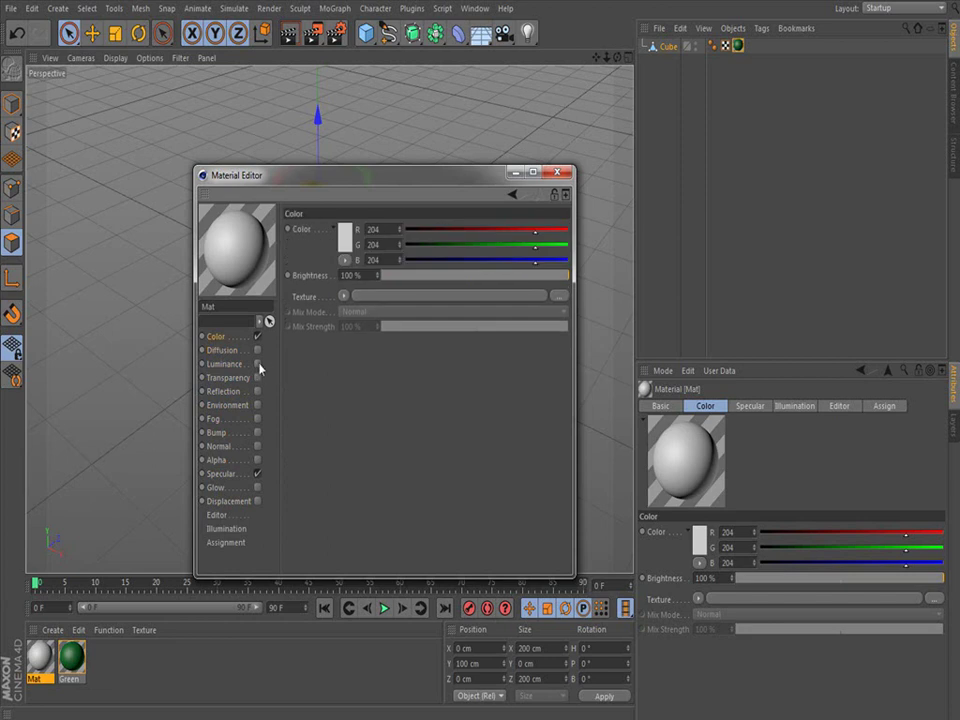
Set the new material's color to red with R 208, G 29, B 29 and apply it to the cube's top face
left_click_drag(414, 185, 391, 177)
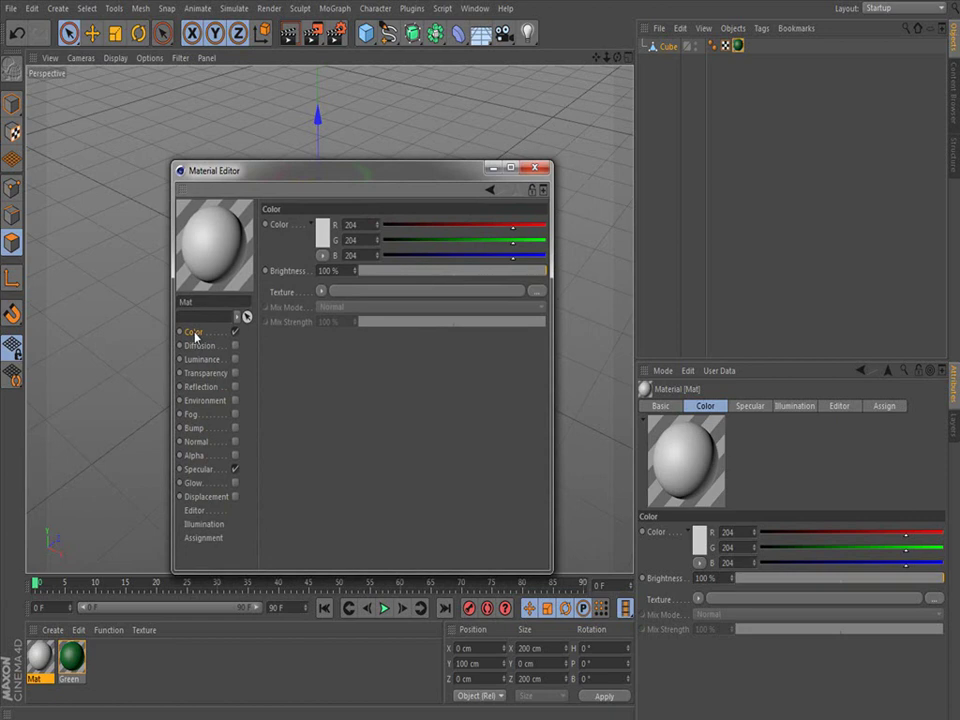
left_click(325, 236)
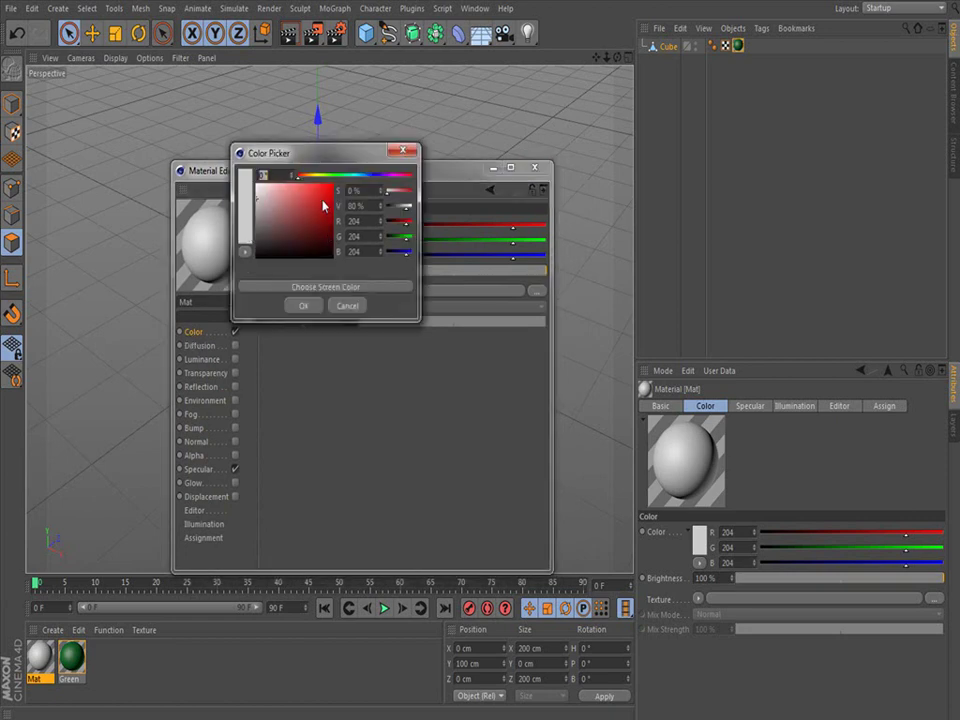
left_click(322, 199)
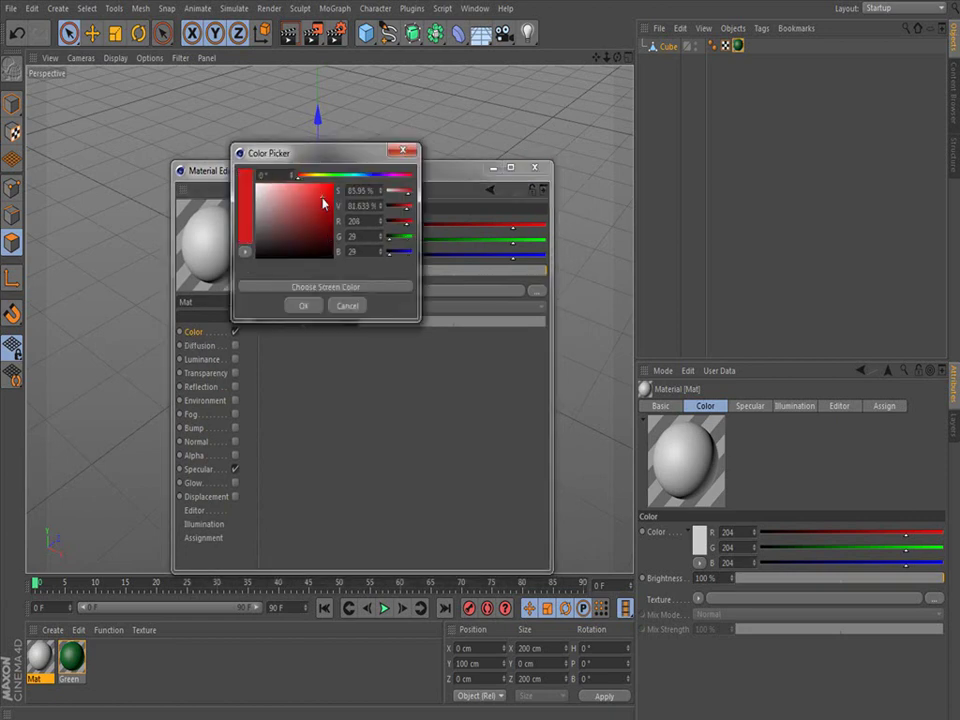
left_click(303, 305)
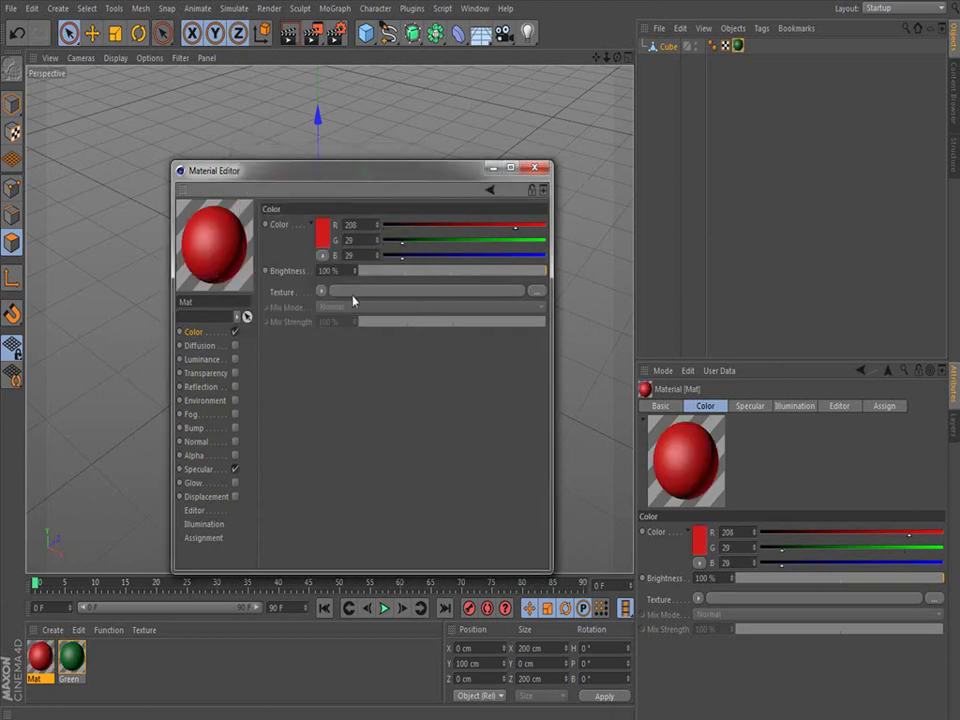
left_click(536, 170)
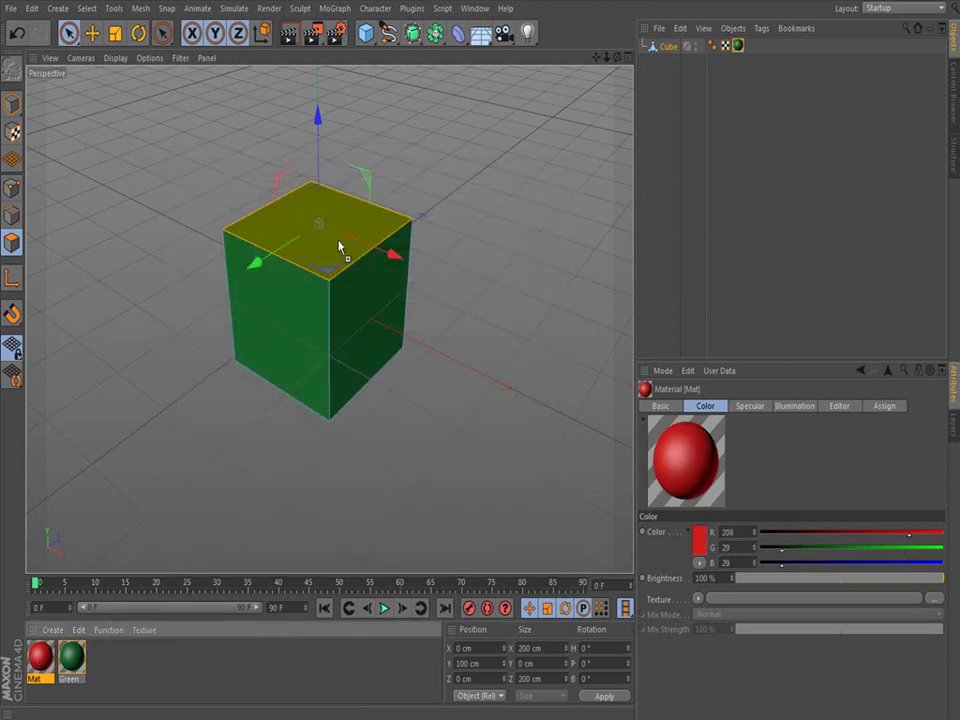
left_click_drag(337, 250, 337, 252)
left_click(505, 255)
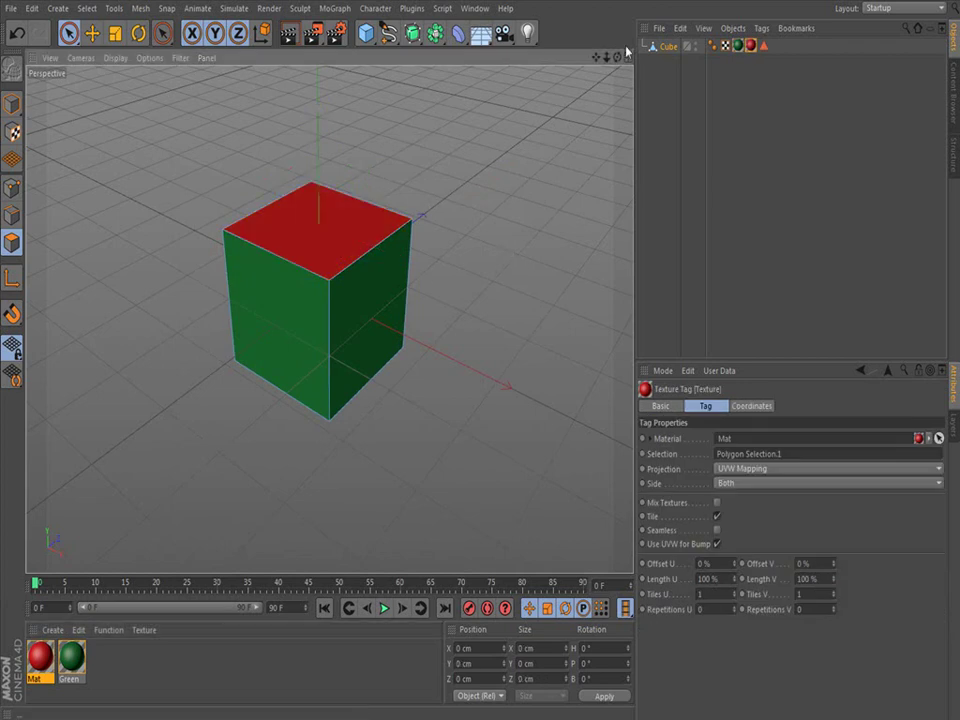
Select the cube's side face on the positive X side and create a third material
left_click_drag(617, 57, 586, 35)
left_click(380, 328)
double_click(125, 672)
Set the third material's color to blue with R 37, G 69, B 208 and apply it to the selected side face
double_click(40, 657)
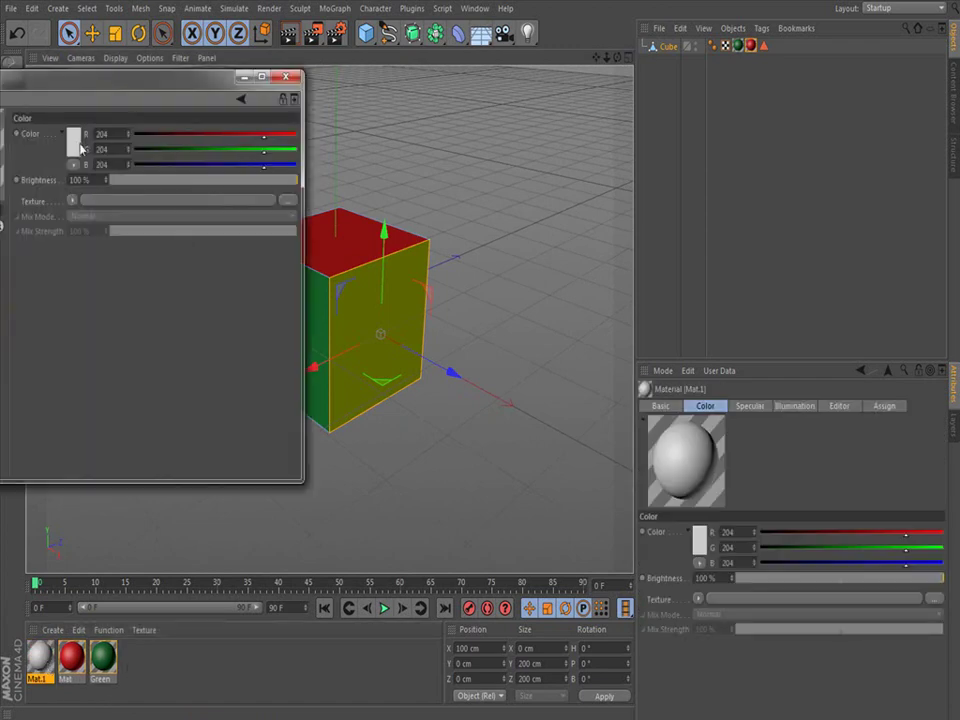
left_click(80, 148)
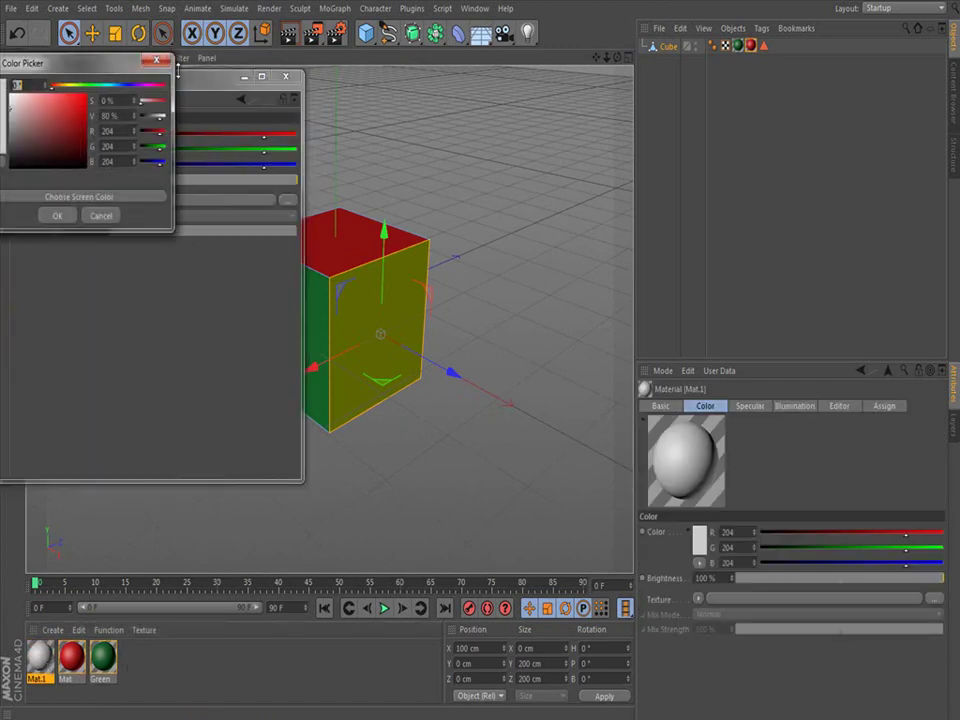
left_click(157, 62)
left_click_drag(190, 78, 312, 86)
left_click(195, 152)
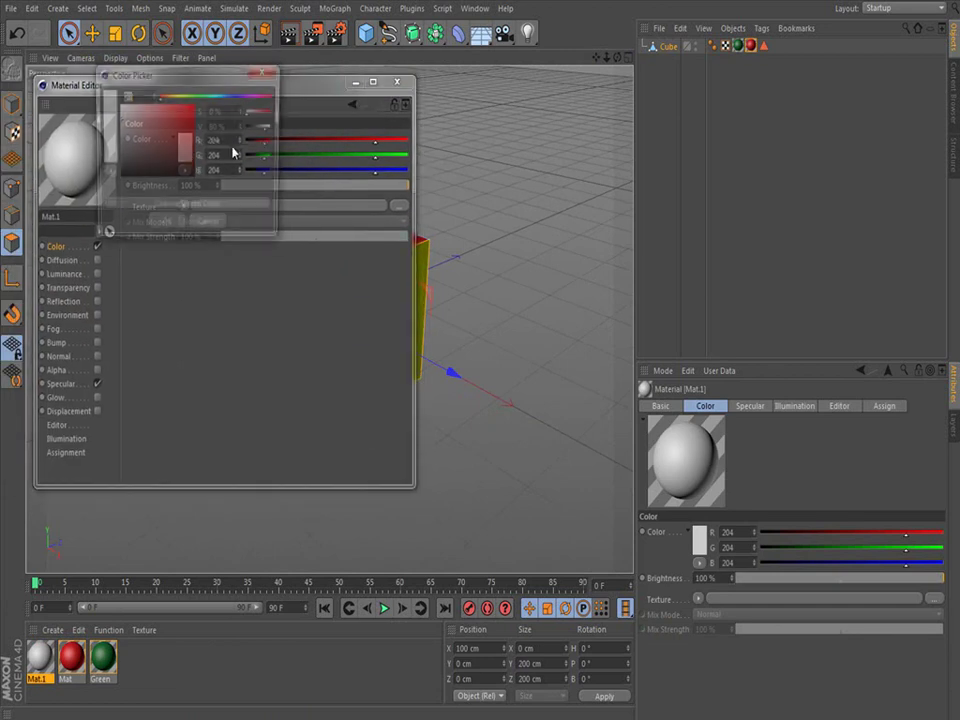
left_click(232, 96)
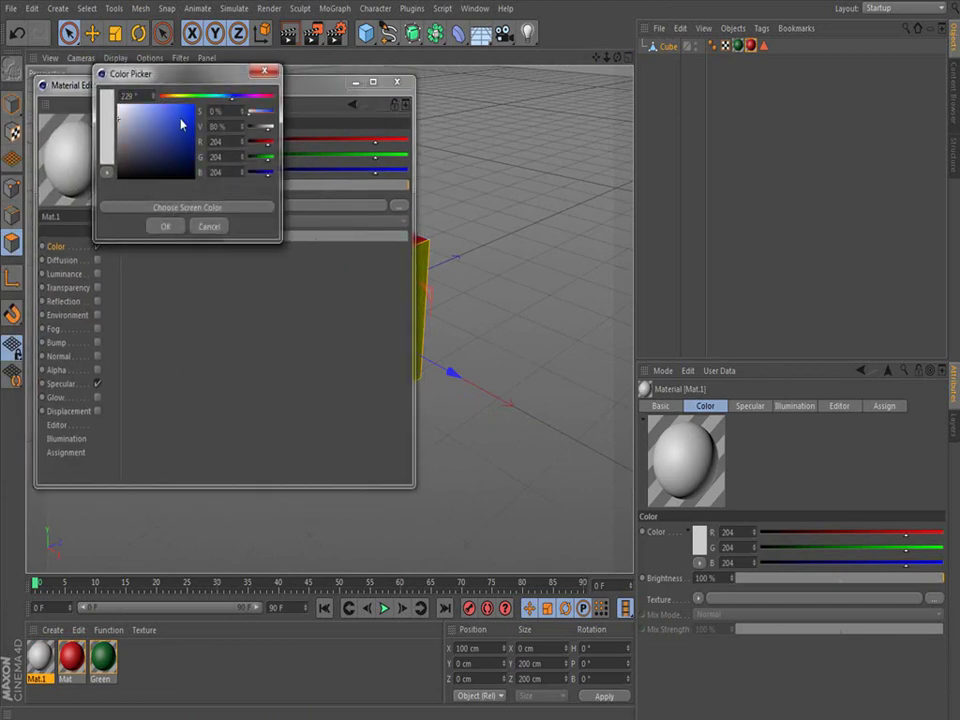
left_click(182, 123)
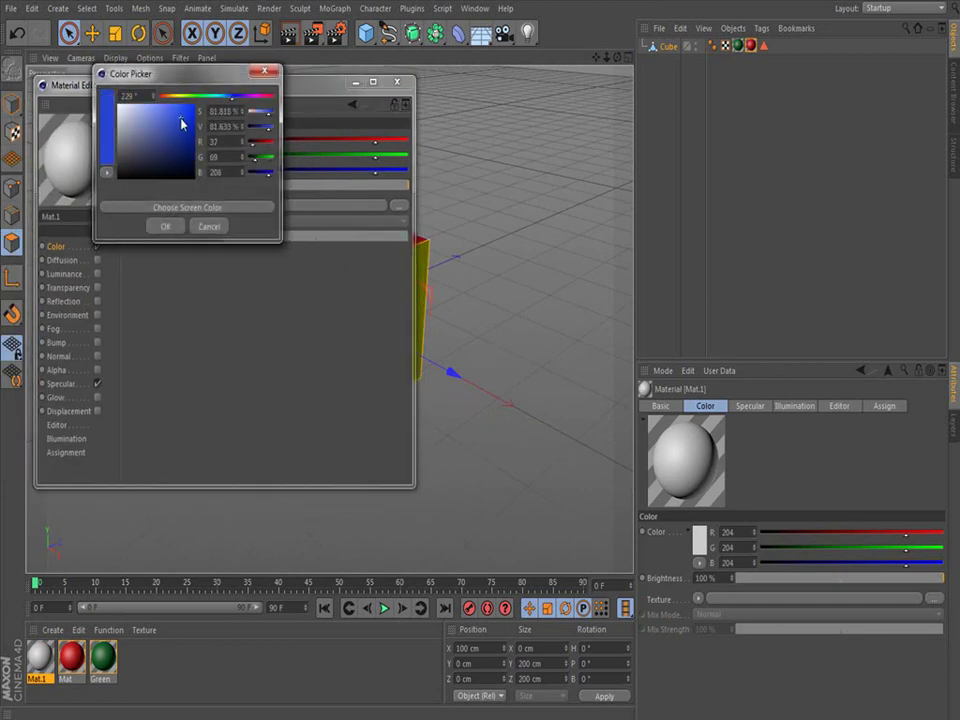
left_click(166, 226)
left_click(397, 81)
left_click_drag(38, 660, 380, 375)
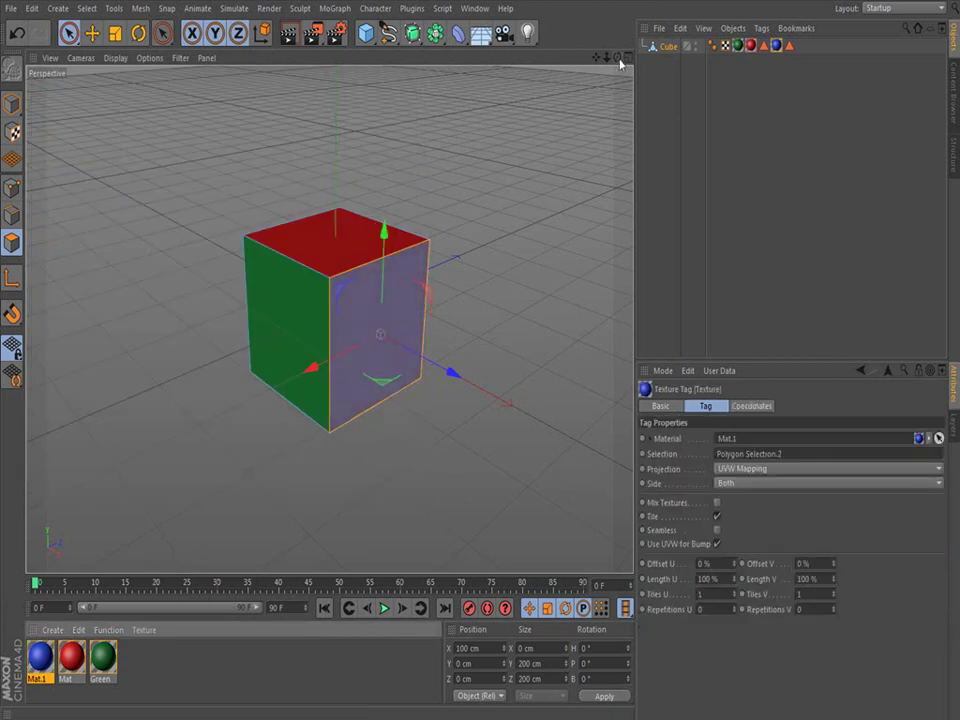
Deselect the face and render the active view to check the cube's differently colored faces
left_click_drag(617, 58, 636, 96)
left_click(542, 156)
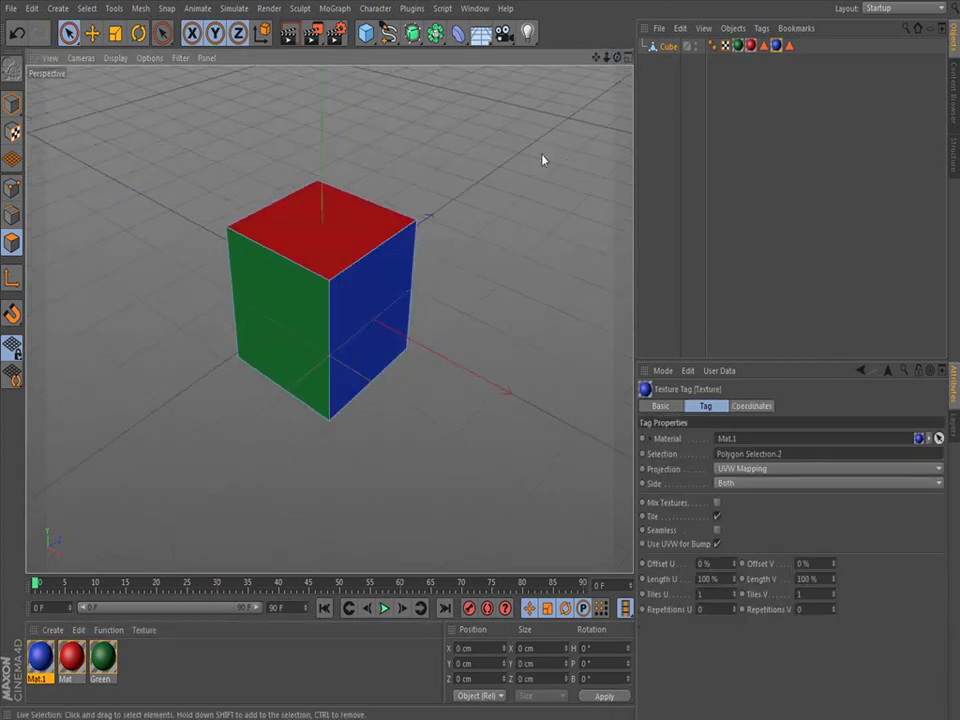
left_click(287, 38)
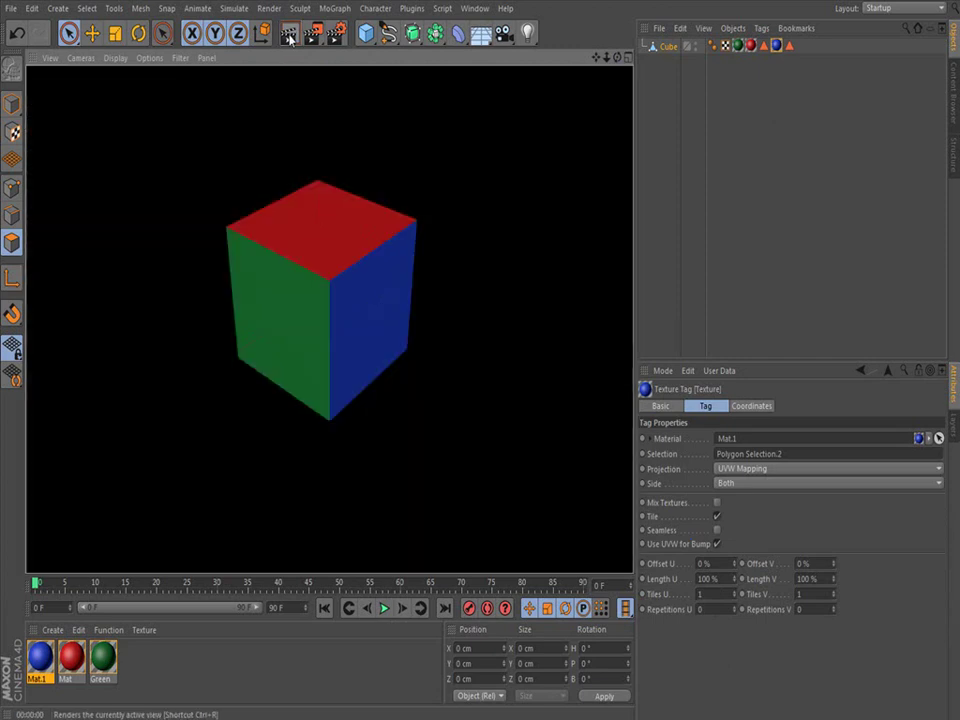
left_click(553, 268)
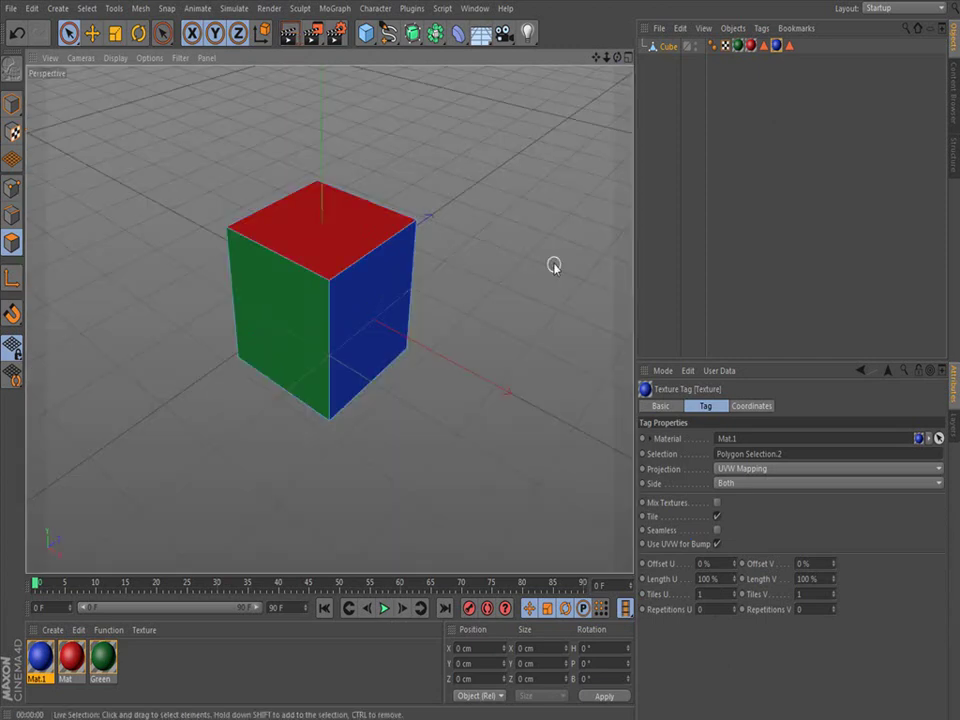
mouse_move(617, 60)
left_mouse_down()
mouse_move(610, 45)
mouse_move(615, 63)
left_mouse_up()
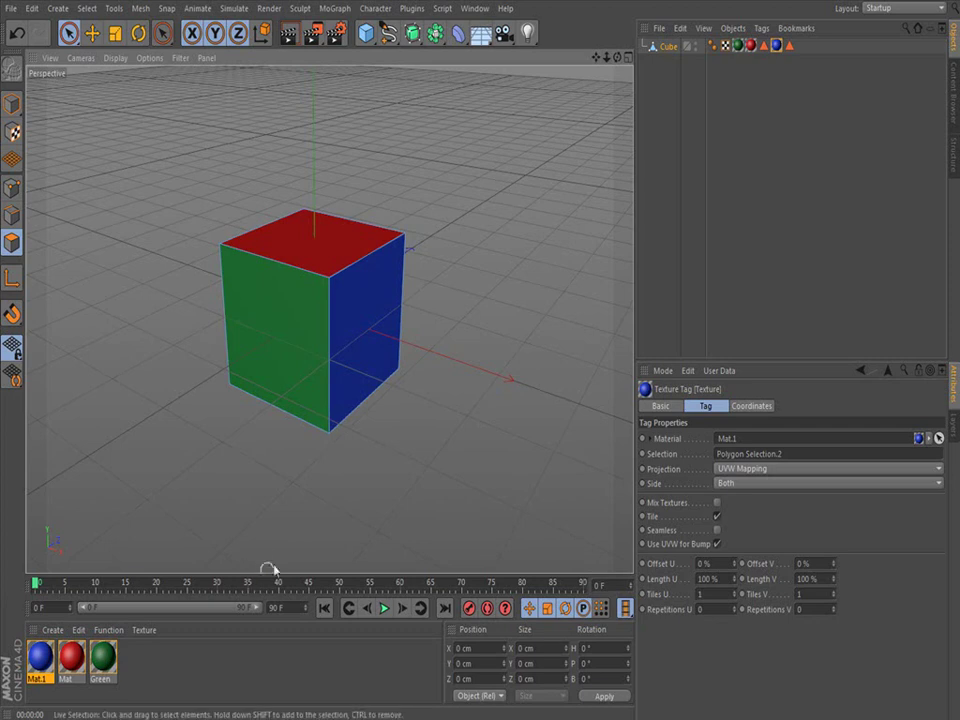
double_click(106, 664)
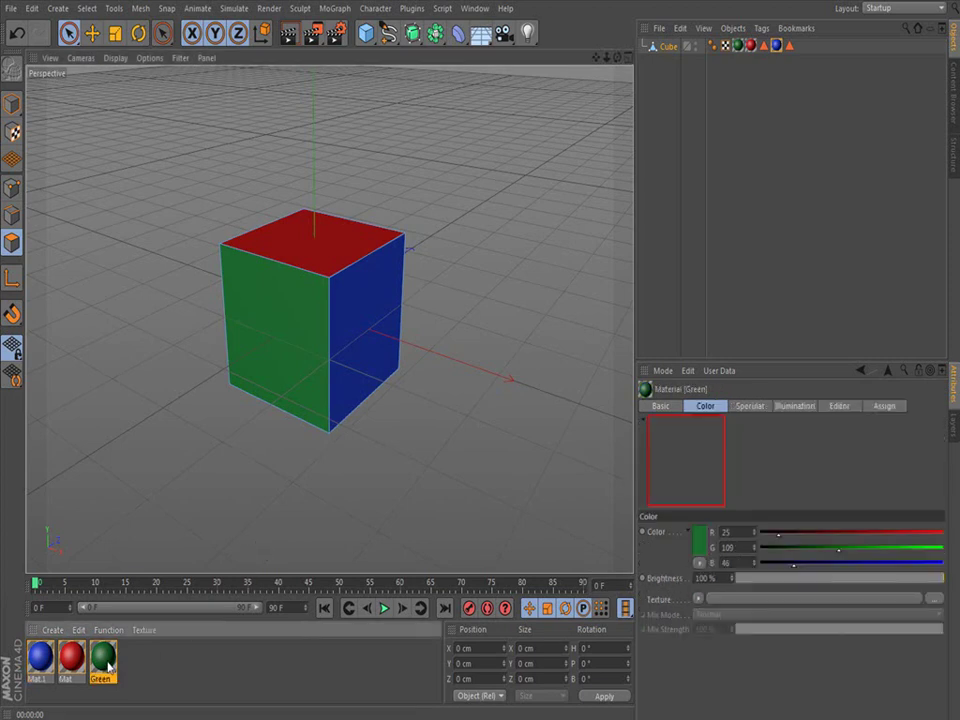
left_click_drag(173, 95, 195, 215)
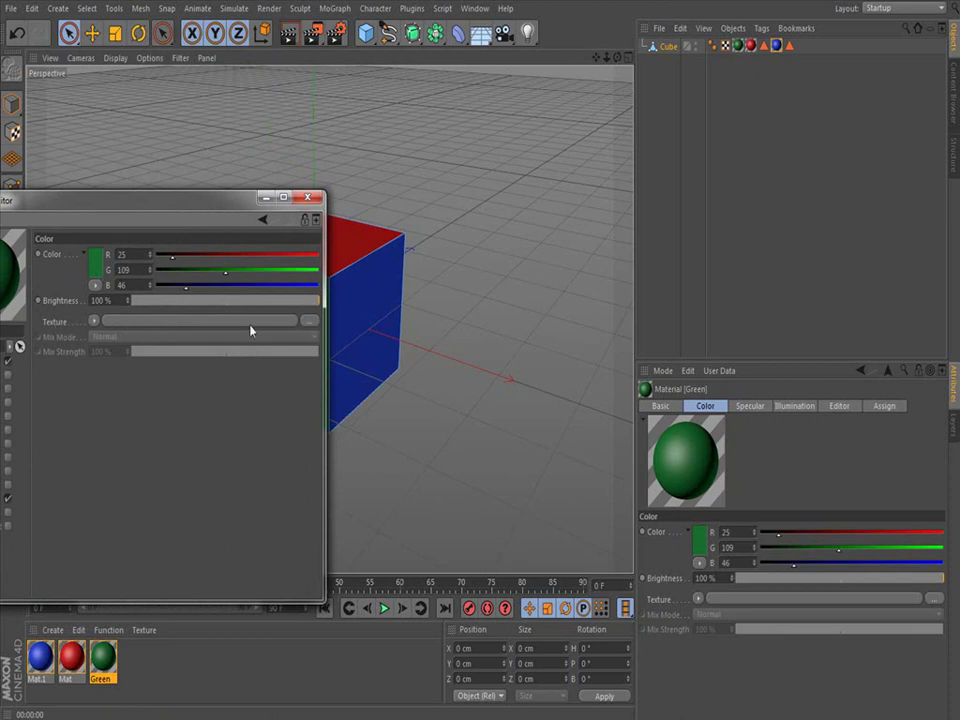
left_click(310, 321)
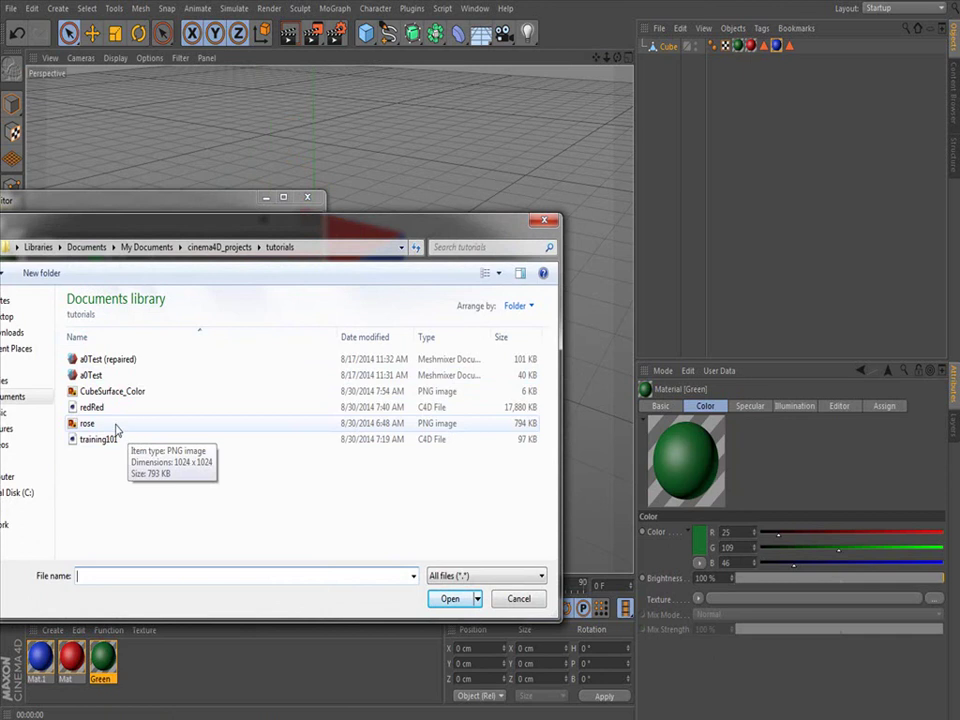
left_click(546, 221)
left_click(301, 206)
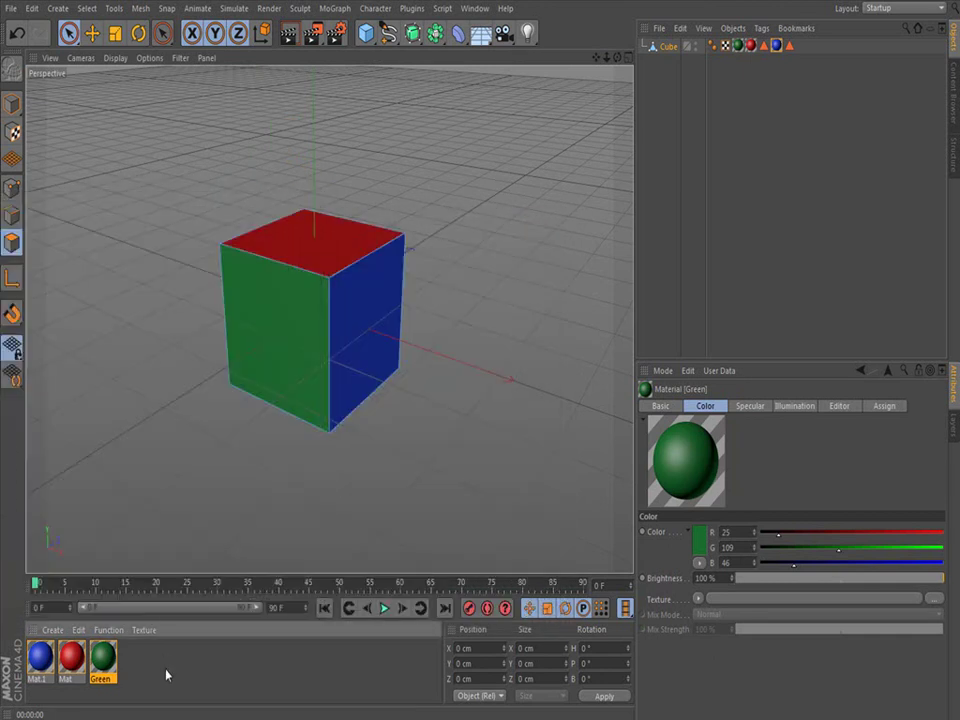
Load rose.png from the tutorials folder as the Color channel texture of the Green material
double_click(103, 657)
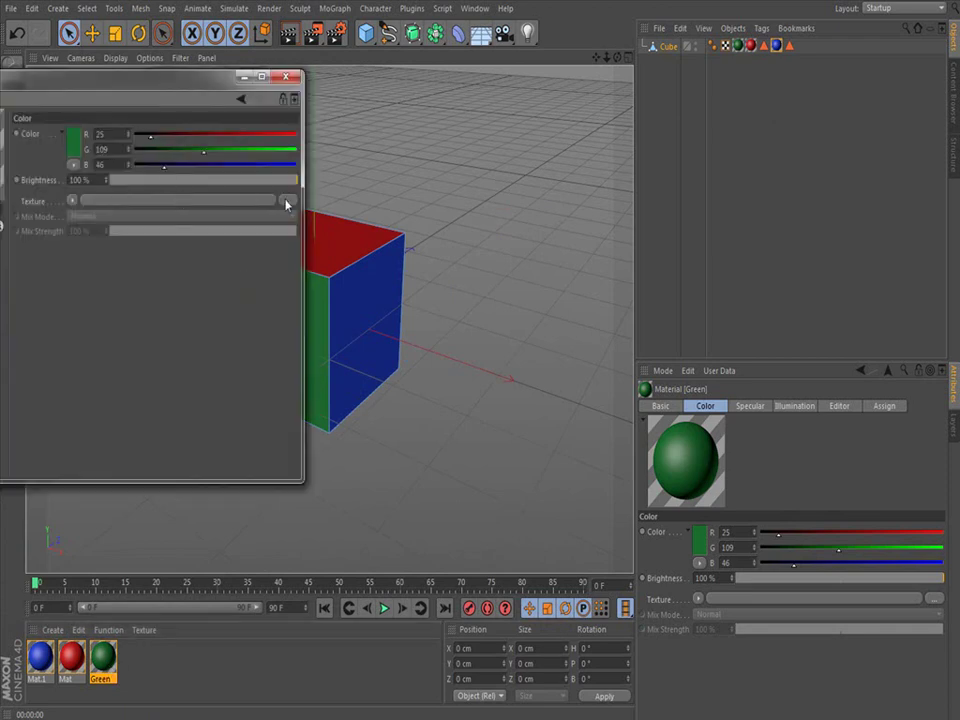
left_click(287, 203)
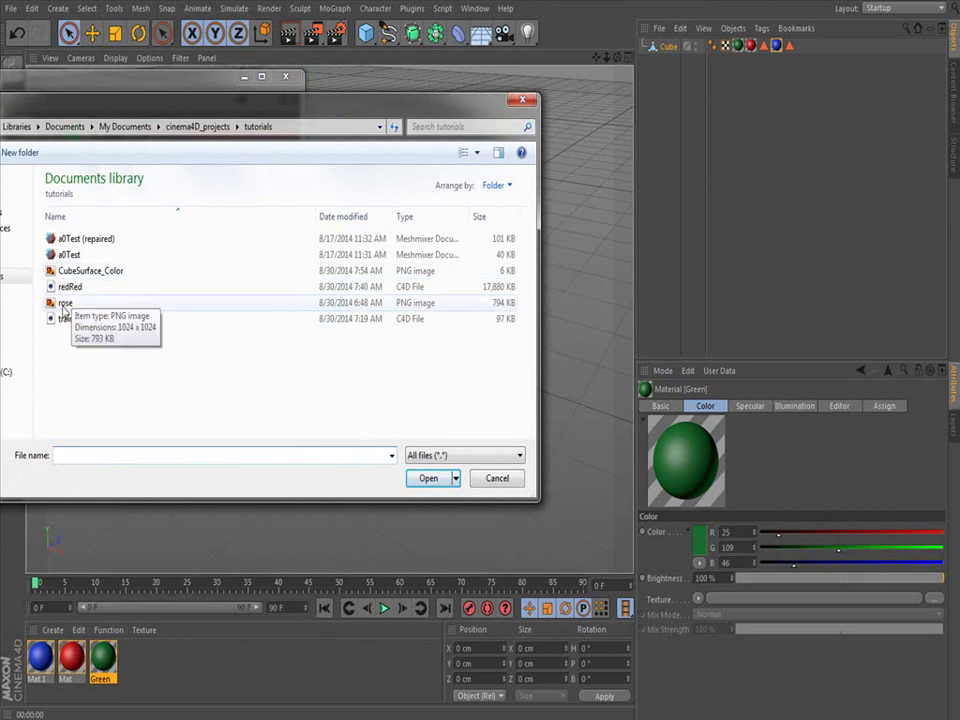
left_click(65, 302)
left_click(428, 478)
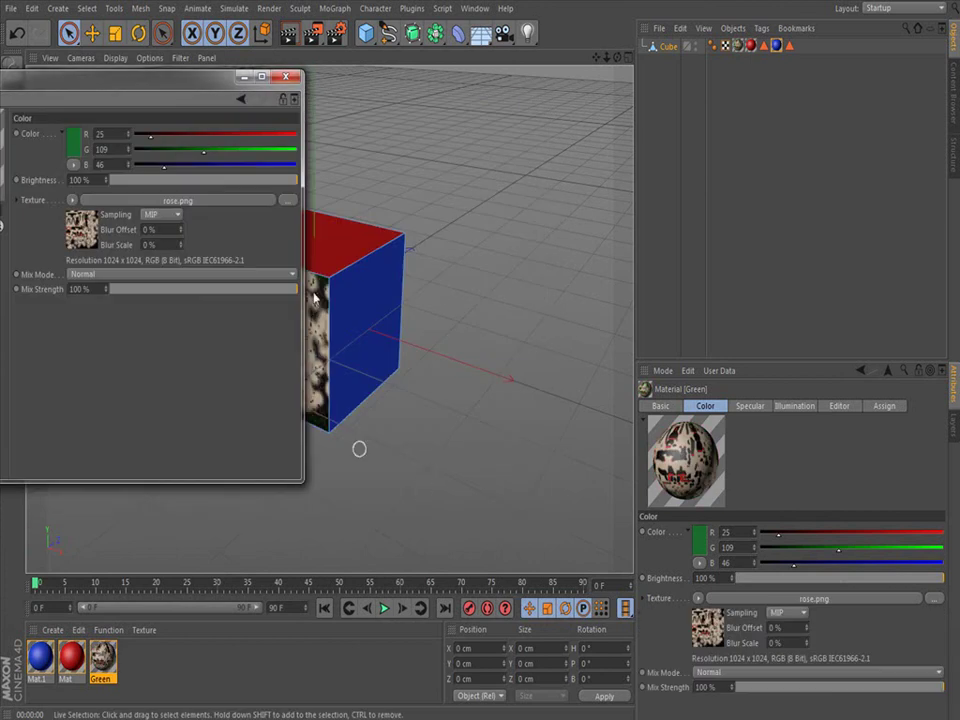
left_click(287, 77)
Examine the image texture on the cube's sides from several angles
scroll(268, 352, "up", 2)
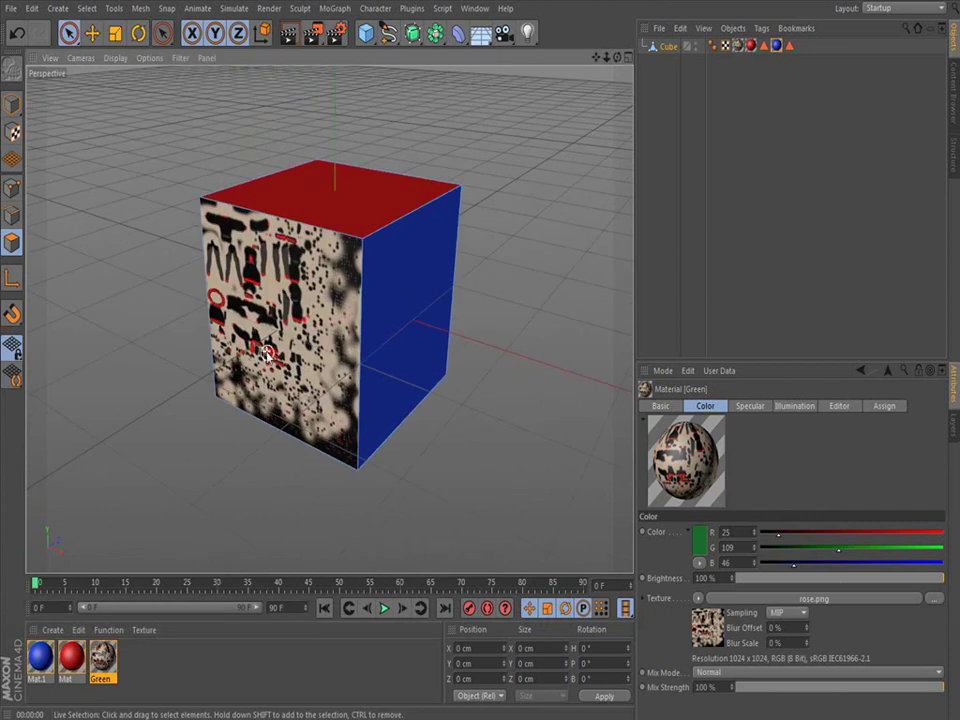
left_click_drag(617, 57, 679, 62)
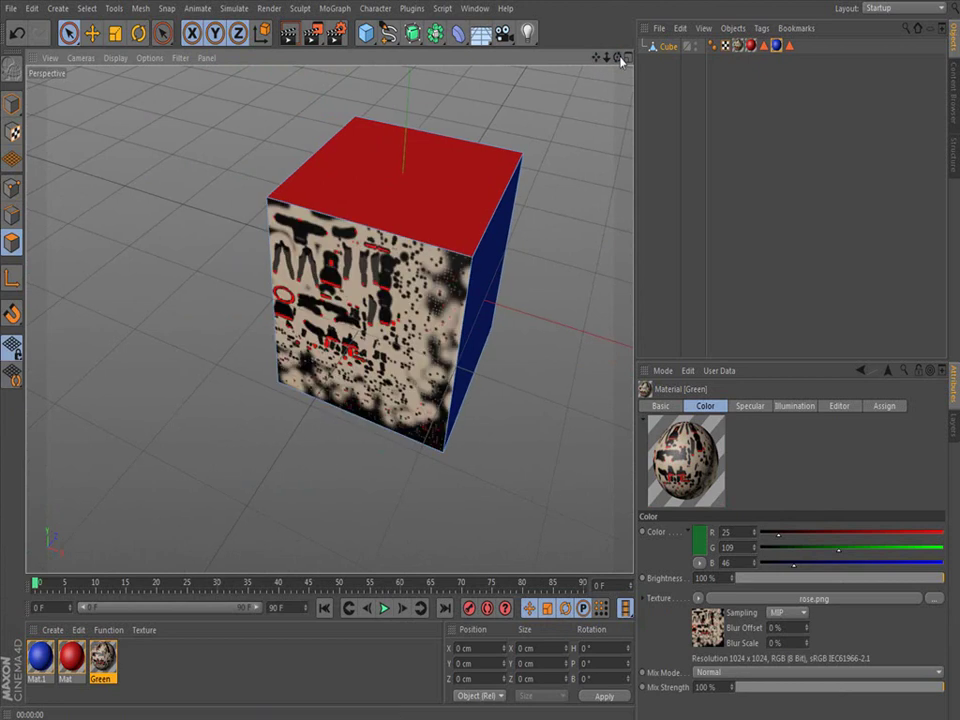
left_click_drag(617, 57, 760, 8)
mouse_move(330, 318)
left_mouse_down("alt")
mouse_move(350, 314)
mouse_move(330, 318)
left_mouse_up("alt")
left_click_drag(617, 57, 592, 125)
left_click_drag(330, 318, 334, 350, "alt")
double_click(104, 660)
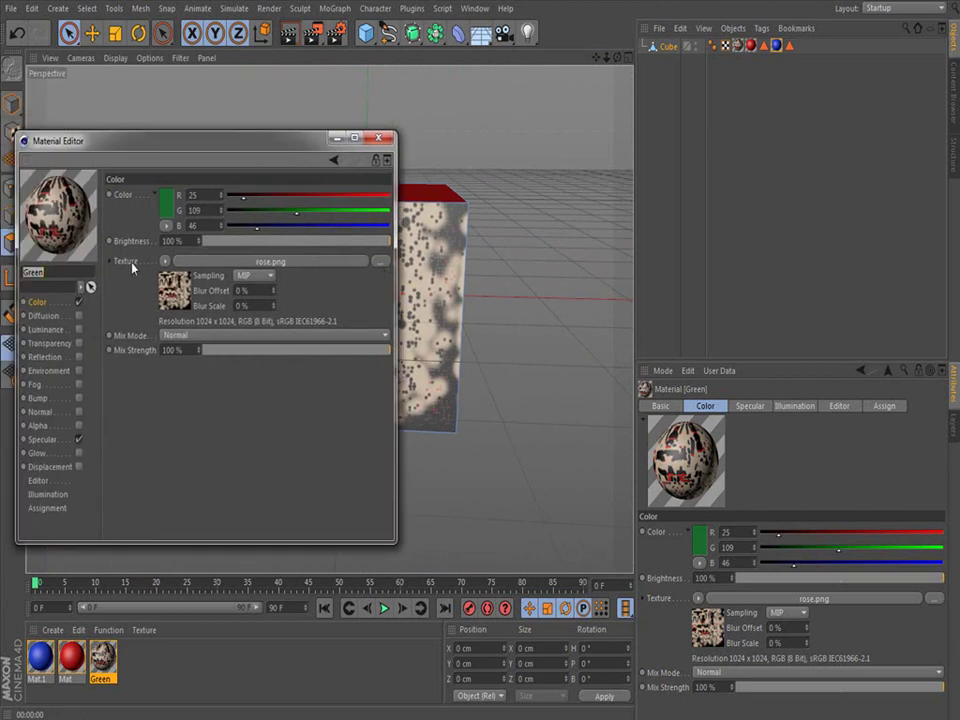
left_click(385, 263)
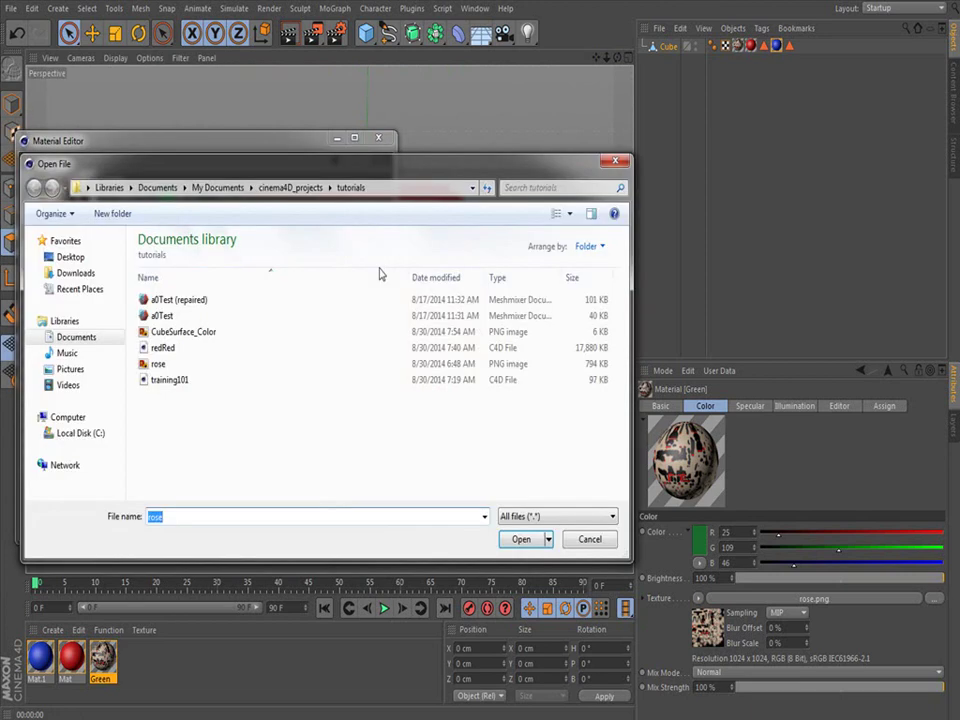
left_click(615, 162)
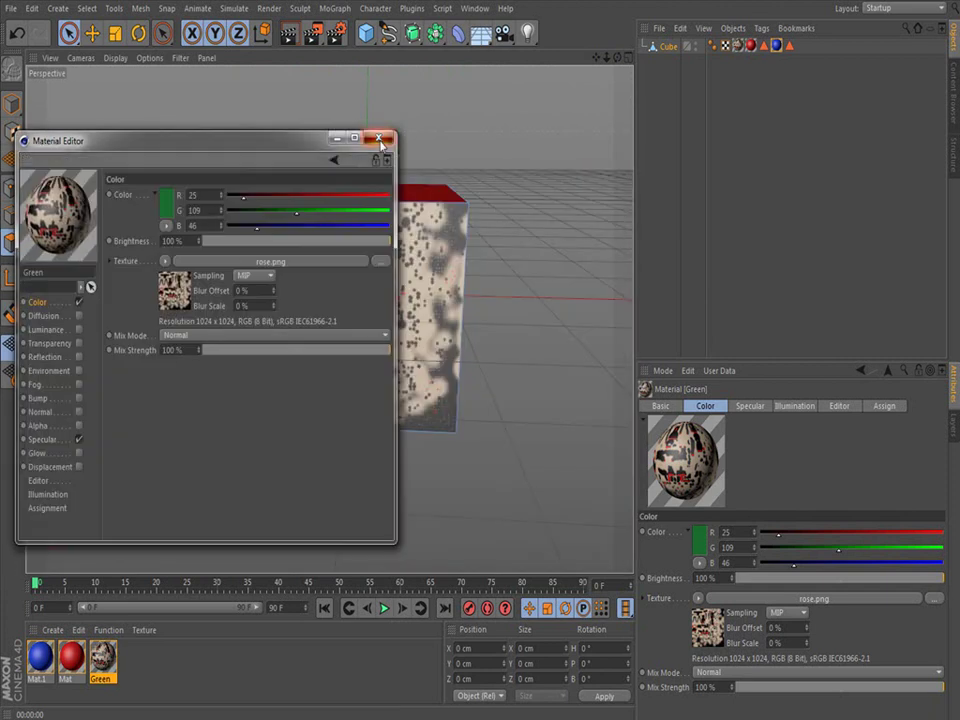
left_click(378, 138)
Open the redRed C4D project from the tutorials folder
left_click_drag(616, 58, 616, 125)
left_click(10, 8)
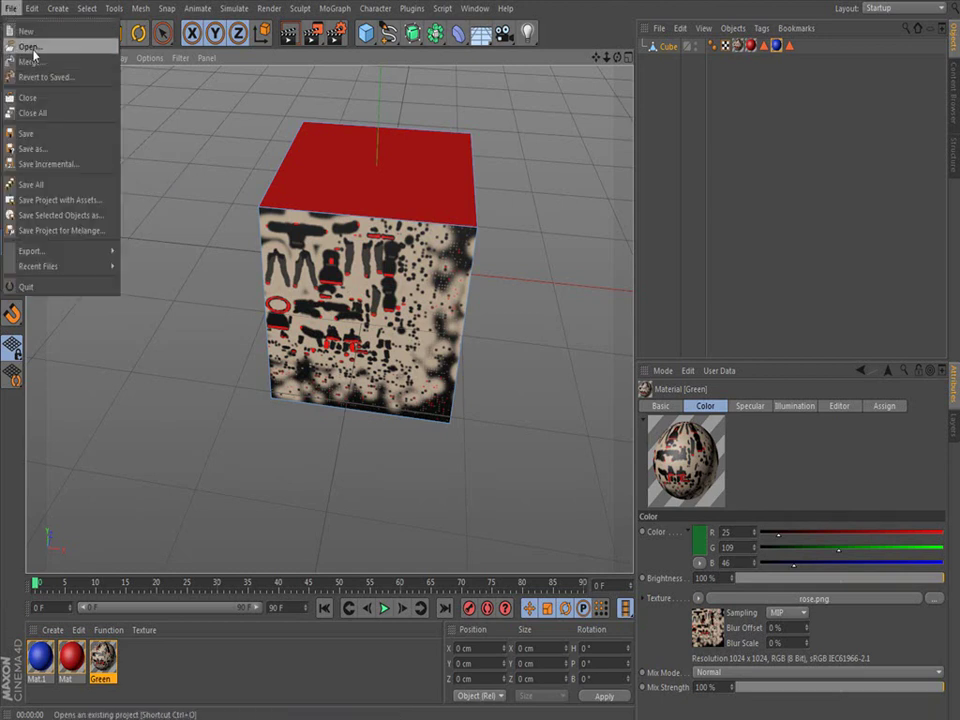
left_click(32, 48)
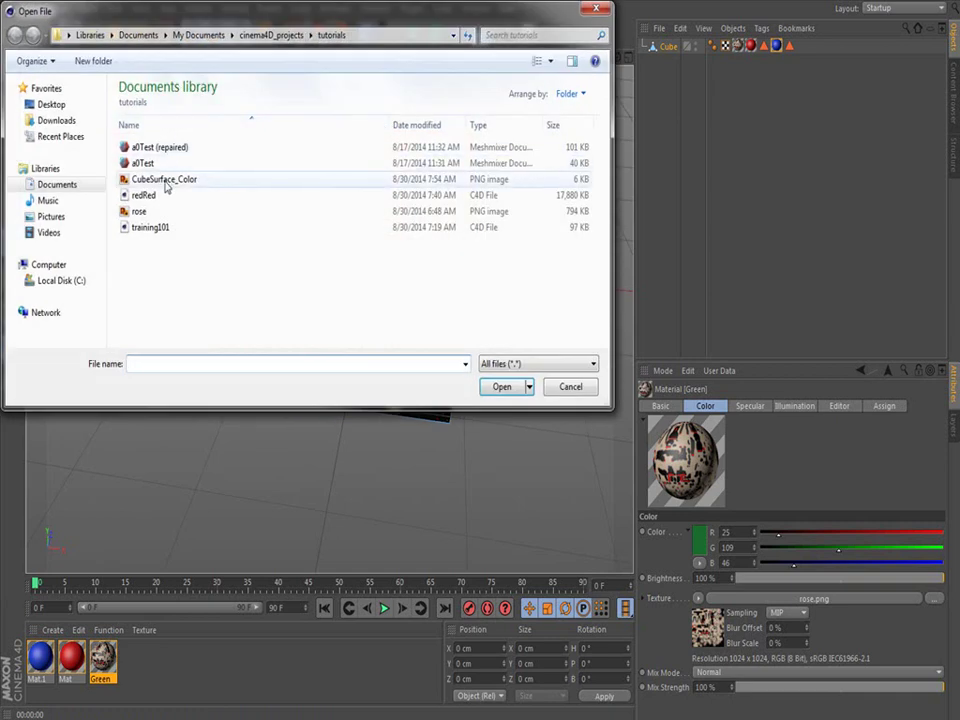
left_click(185, 196)
left_click(514, 392)
Set the current time of the character animation to frame 0
scroll(342, 318, "up", 6)
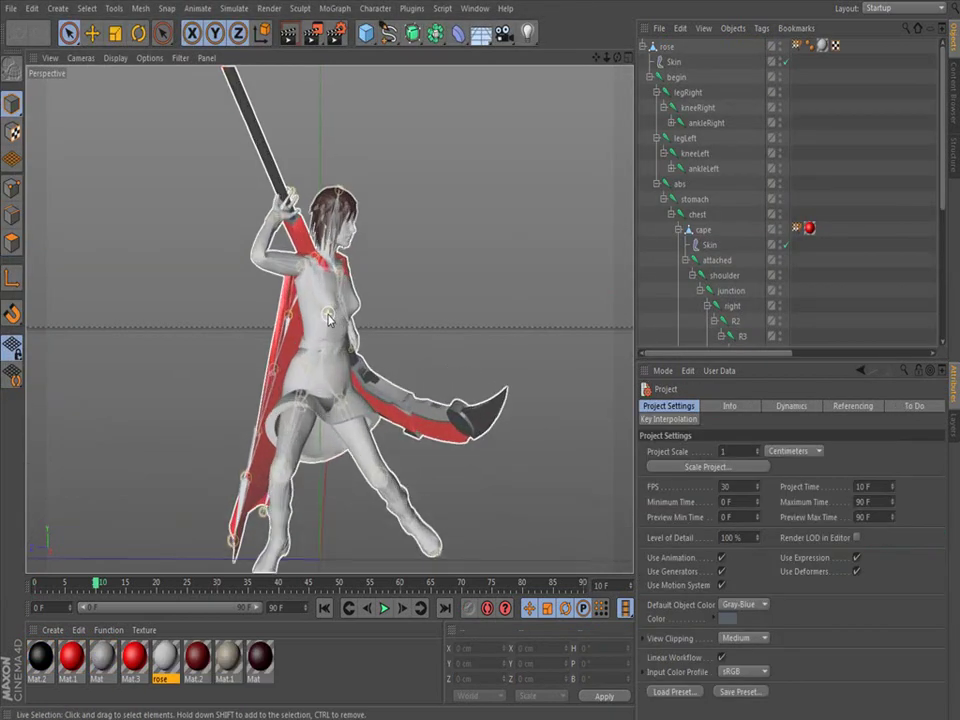
left_click_drag(617, 57, 470, 78)
scroll(344, 165, "up", 3)
scroll(344, 168, "up", 1)
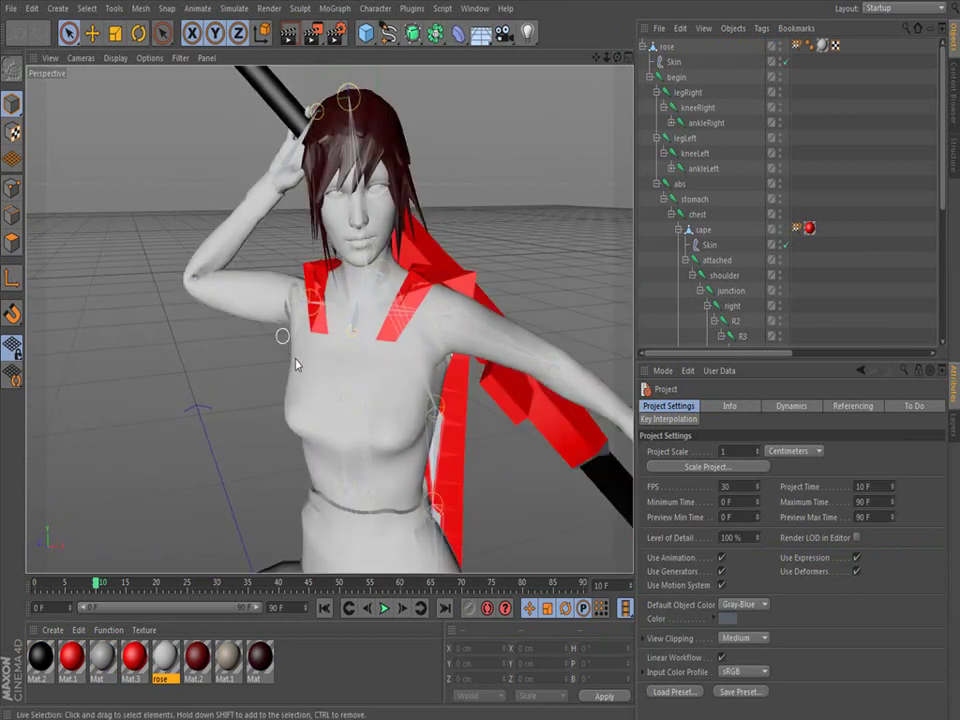
left_click(33, 583)
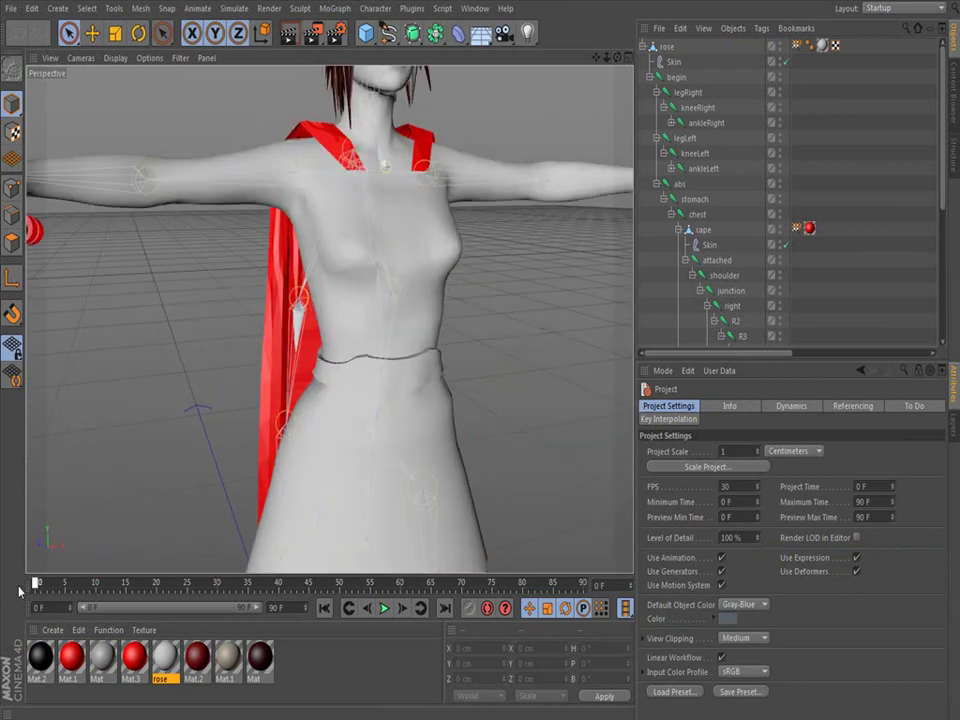
Switch to polygon mode for work on the character's eyes and activate Live Selection with Only Select Visible Elements off
scroll(349, 430, "down", 3)
scroll(348, 430, "up", 8)
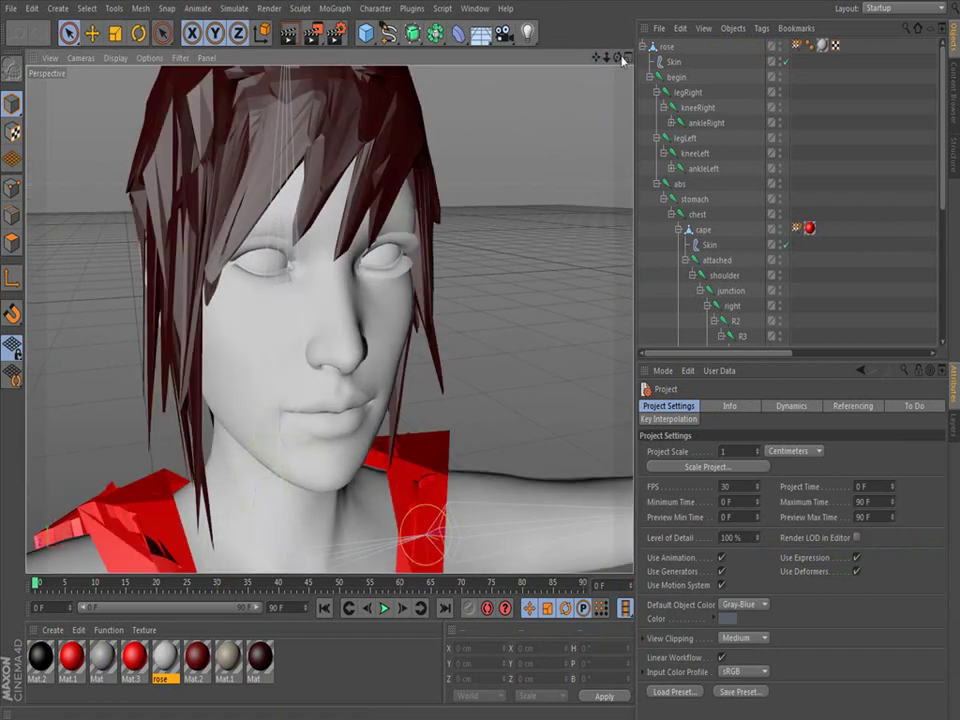
mouse_move(619, 57)
left_mouse_down()
mouse_move(565, 57)
mouse_move(617, 40)
left_mouse_up()
scroll(300, 262, "up", 6)
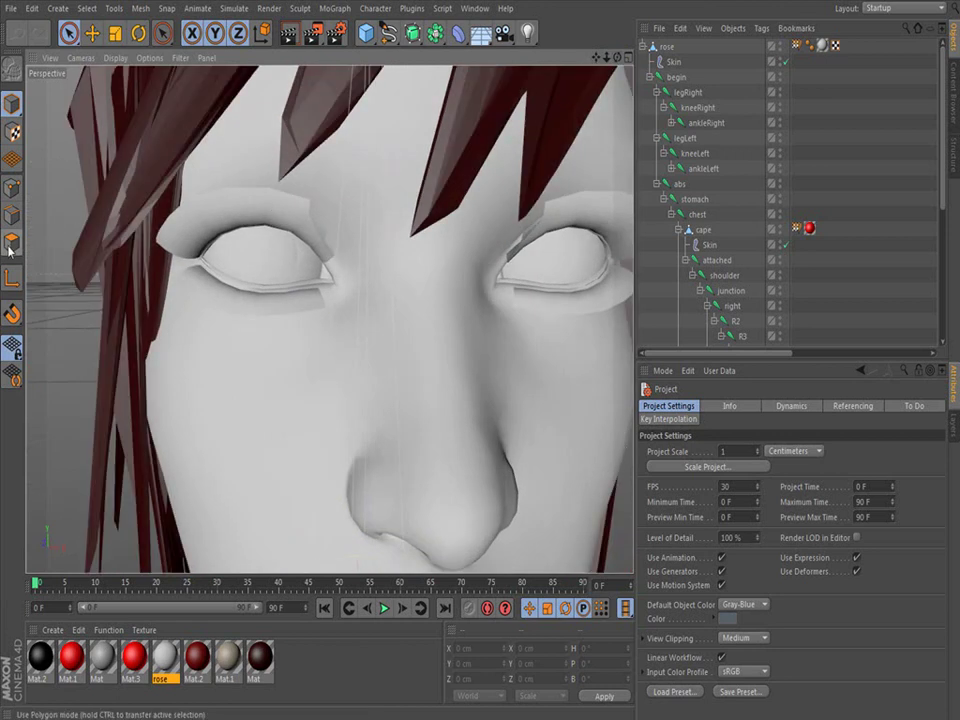
left_click(10, 248)
left_click(70, 36)
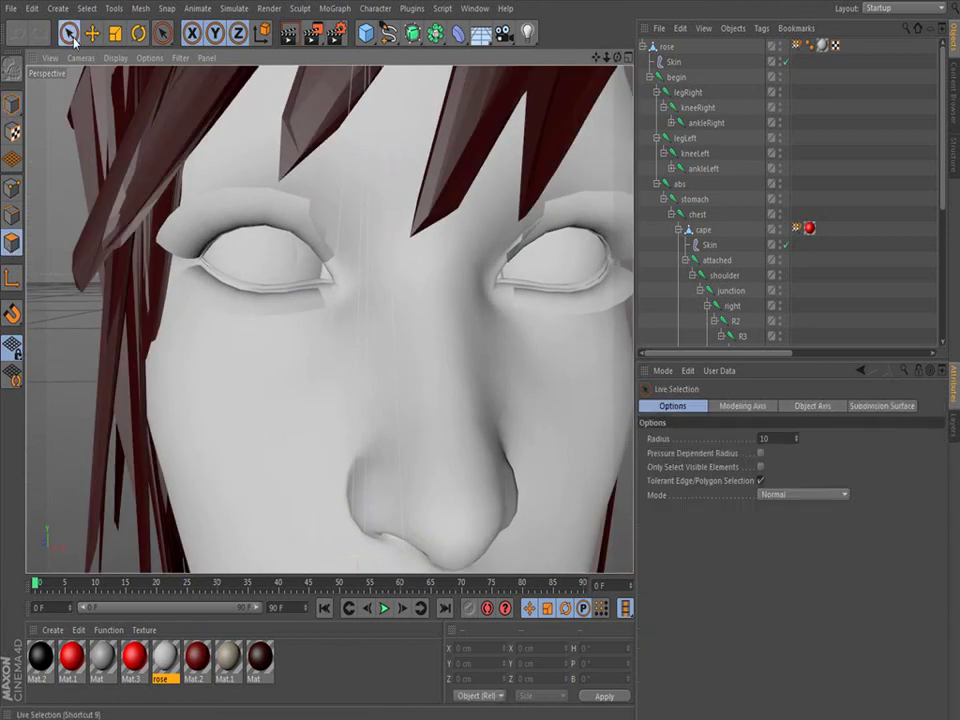
left_click(761, 467)
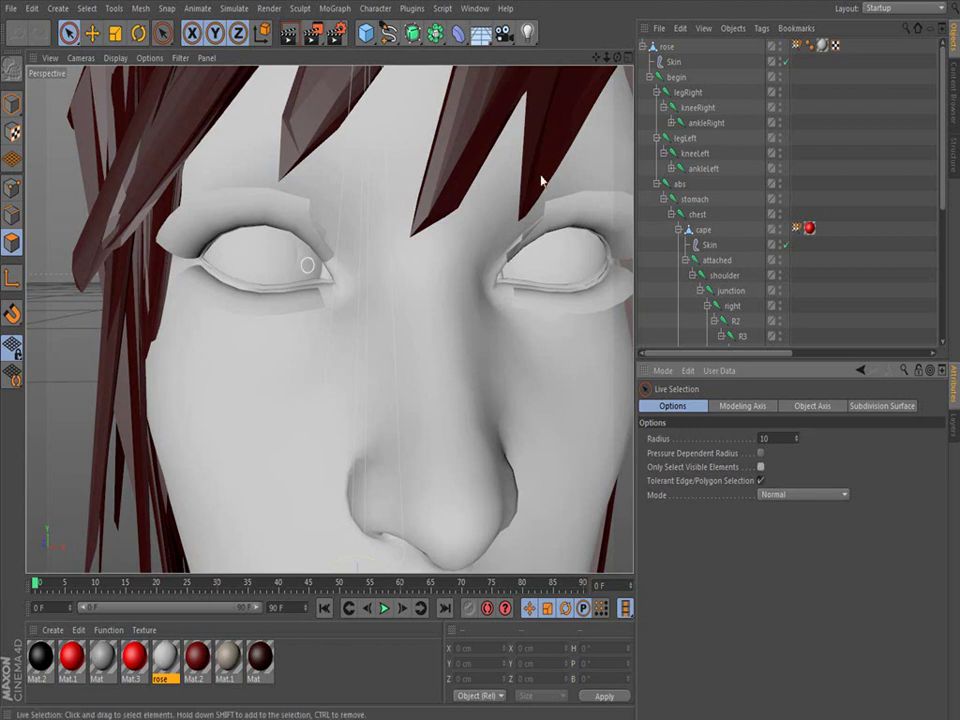
Select the polygons of the rose mesh's right eye with Live Selection, and turn on Only Select Visible Elements for the tool
left_click(665, 47)
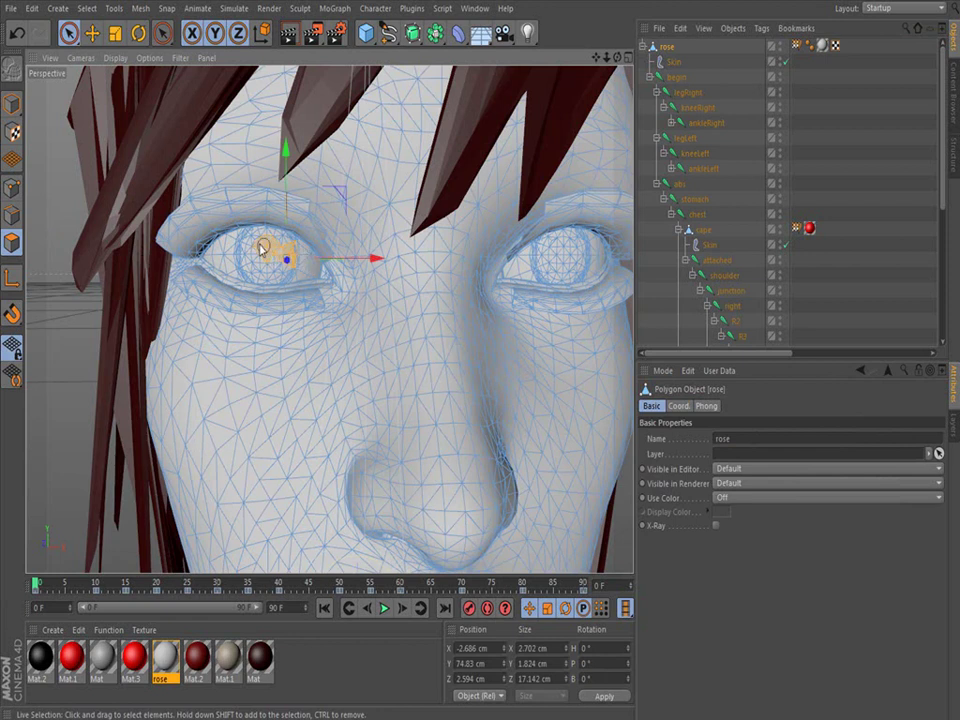
mouse_move(247, 250)
left_mouse_down()
mouse_move(240, 255)
mouse_move(255, 248)
mouse_move(288, 272)
left_mouse_up()
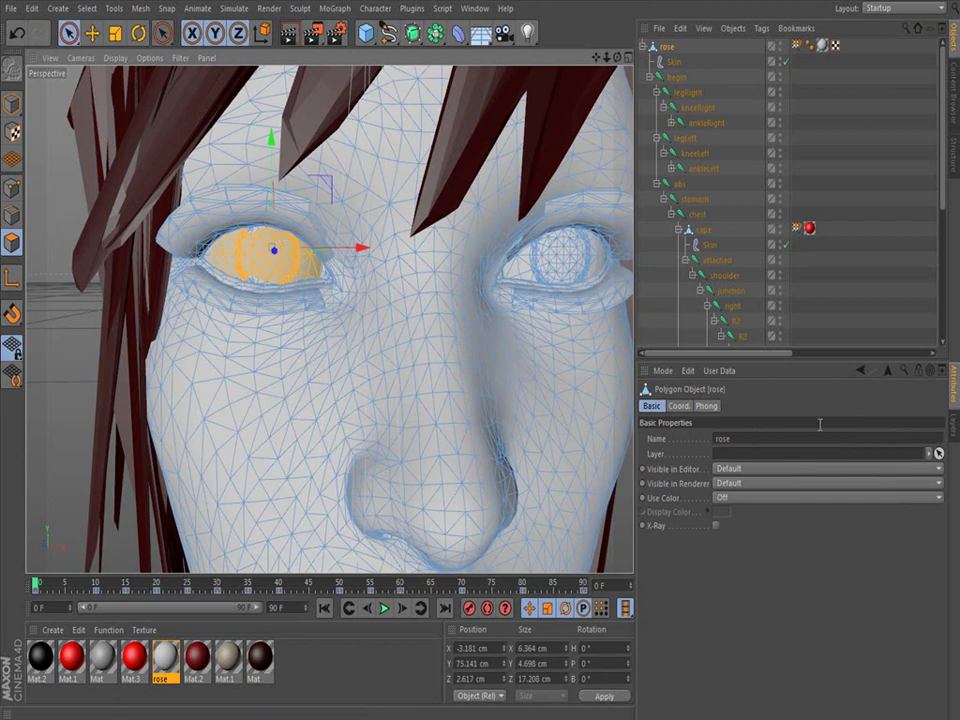
left_click(68, 36)
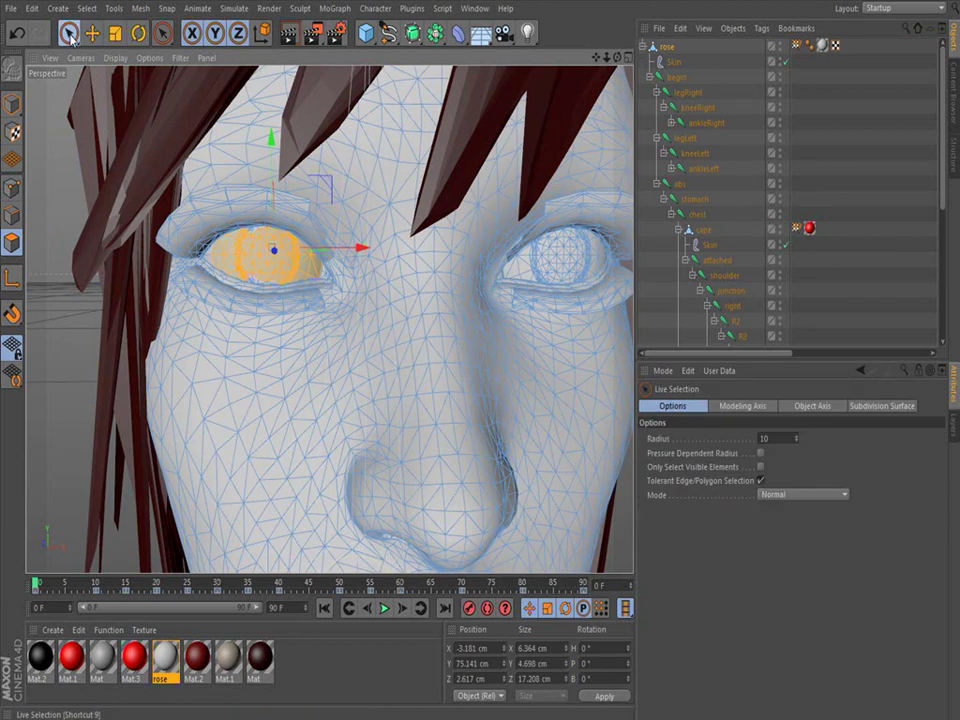
left_click(760, 467)
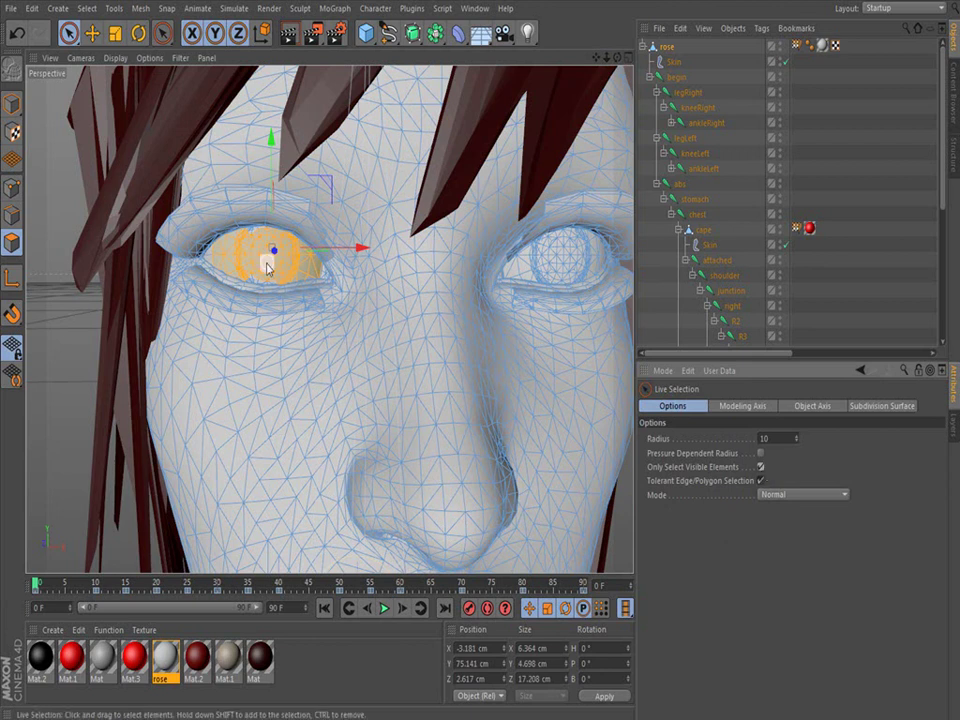
scroll(268, 266, "up", 5)
left_click(275, 256)
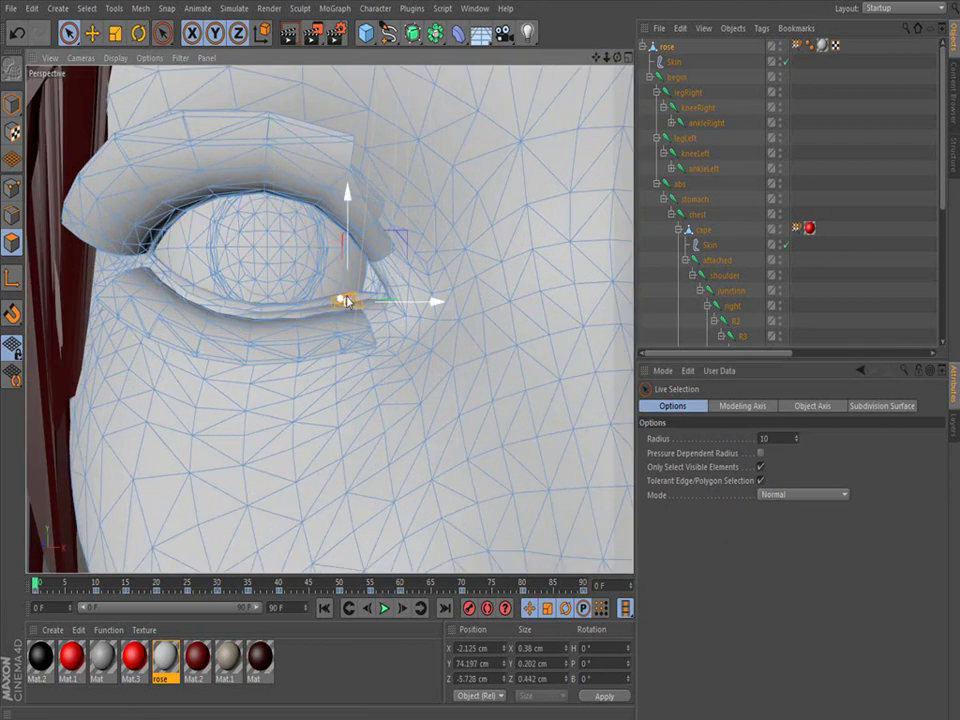
left_click(278, 254)
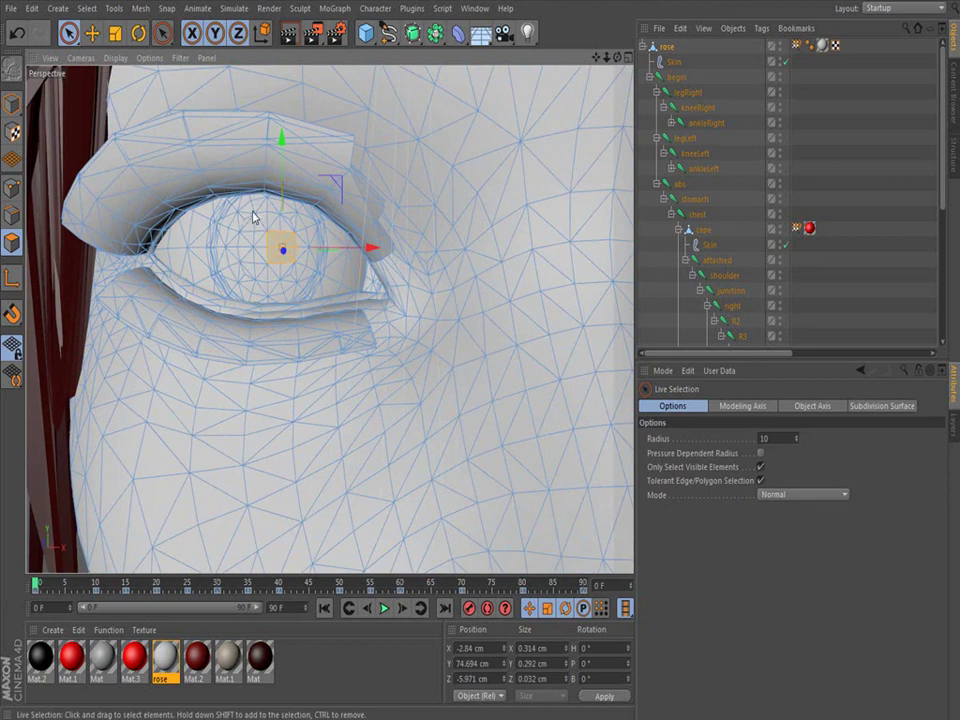
mouse_move(253, 214)
left_mouse_down("shift")
mouse_move(200, 222)
mouse_move(176, 240)
mouse_move(176, 257)
mouse_move(218, 281)
mouse_move(285, 285)
left_mouse_up("shift")
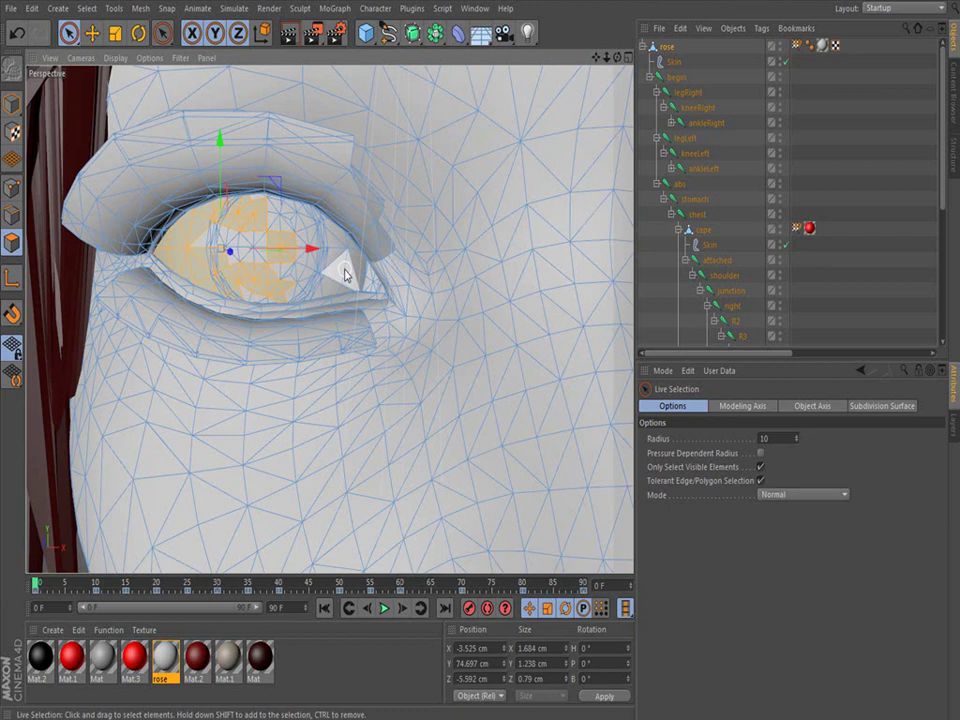
Select all visible polygons of the character's right eyeball with Live Selection, removing the stray upper eyelid polygons from the selection
left_click(345, 275)
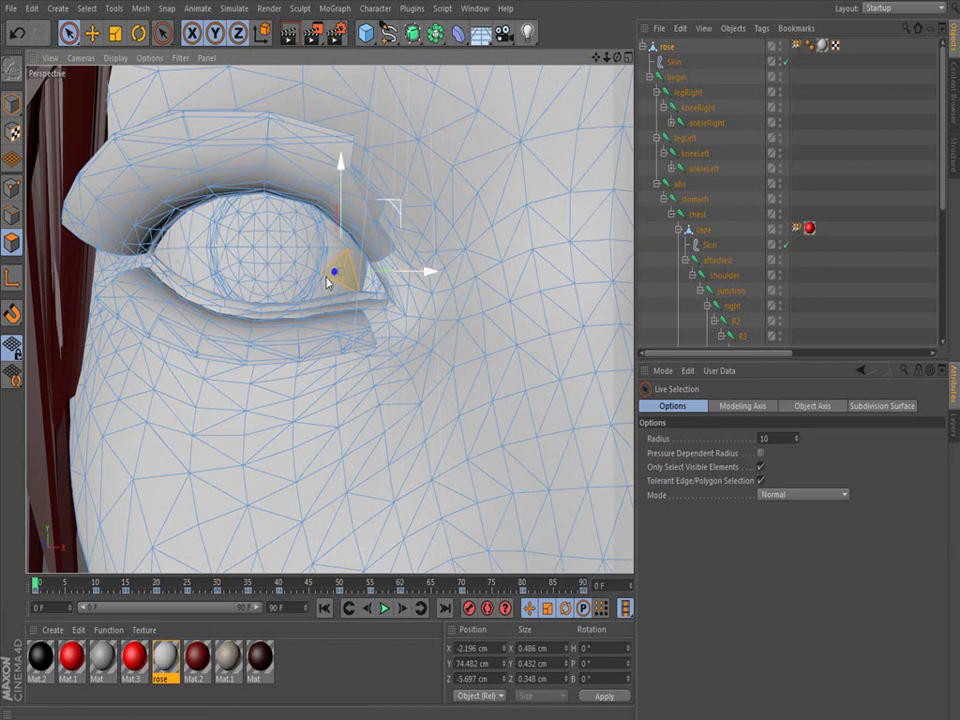
mouse_move(207, 232)
left_mouse_down("shift")
mouse_move(199, 231)
mouse_move(204, 257)
mouse_move(221, 272)
mouse_move(257, 285)
mouse_move(311, 285)
mouse_move(227, 227)
mouse_move(326, 270)
mouse_move(296, 229)
mouse_move(300, 214)
mouse_move(322, 210)
left_mouse_up("shift")
mouse_move(397, 203)
left_mouse_down("shift")
mouse_move(424, 208)
mouse_move(280, 232)
mouse_move(307, 283)
left_mouse_up("shift")
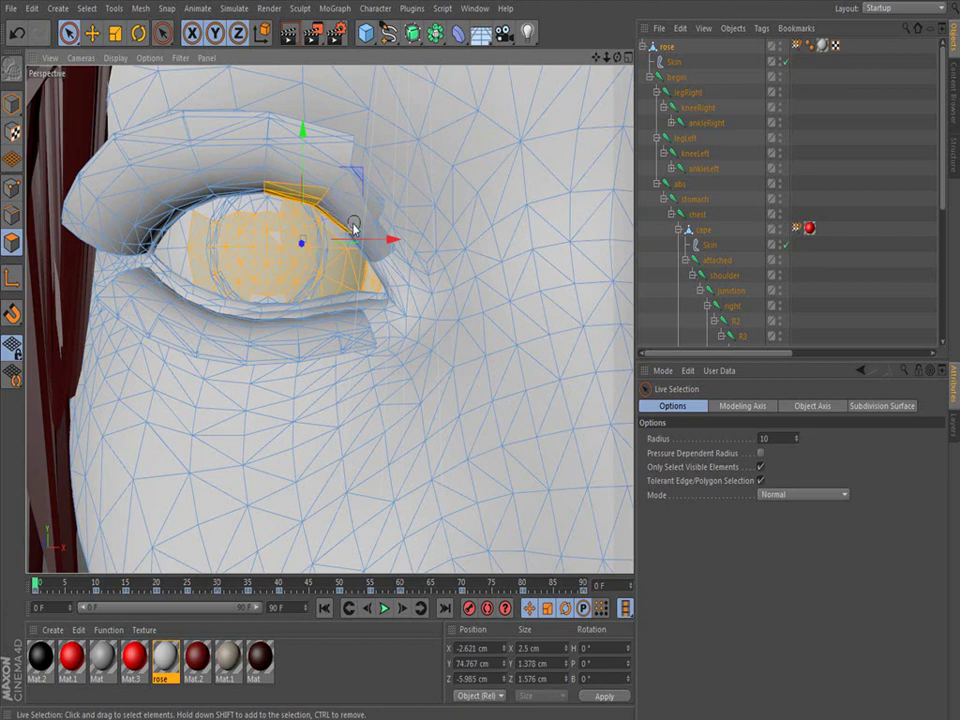
left_click_drag(318, 188, 270, 192, "ctrl")
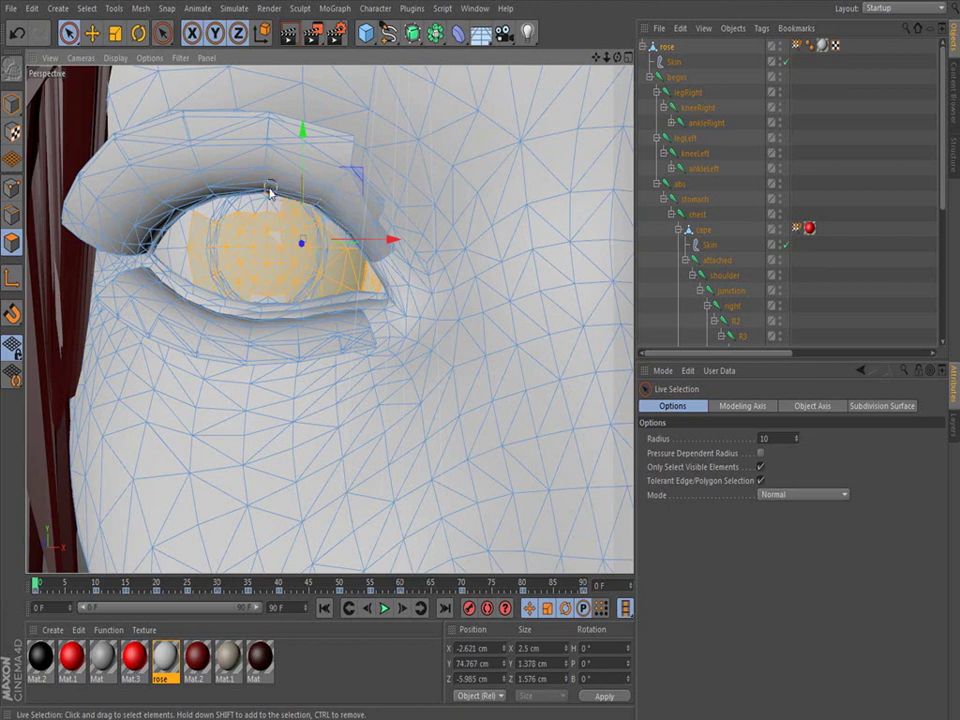
left_click(359, 188, "ctrl")
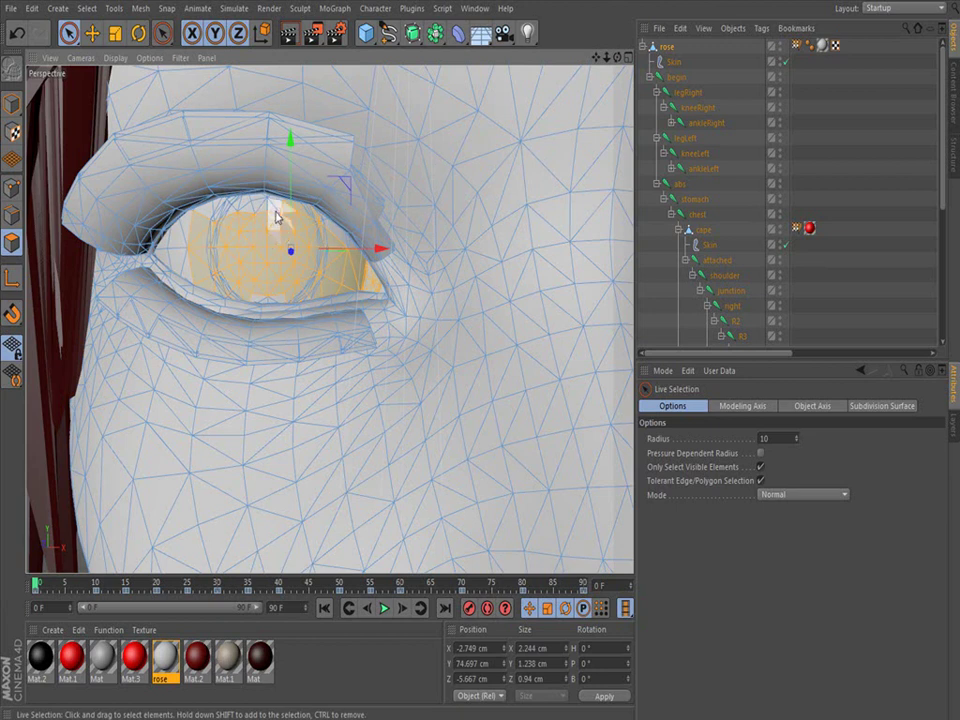
mouse_move(229, 214)
left_mouse_down("shift")
mouse_move(197, 221)
mouse_move(165, 249)
mouse_move(186, 263)
left_mouse_up("shift")
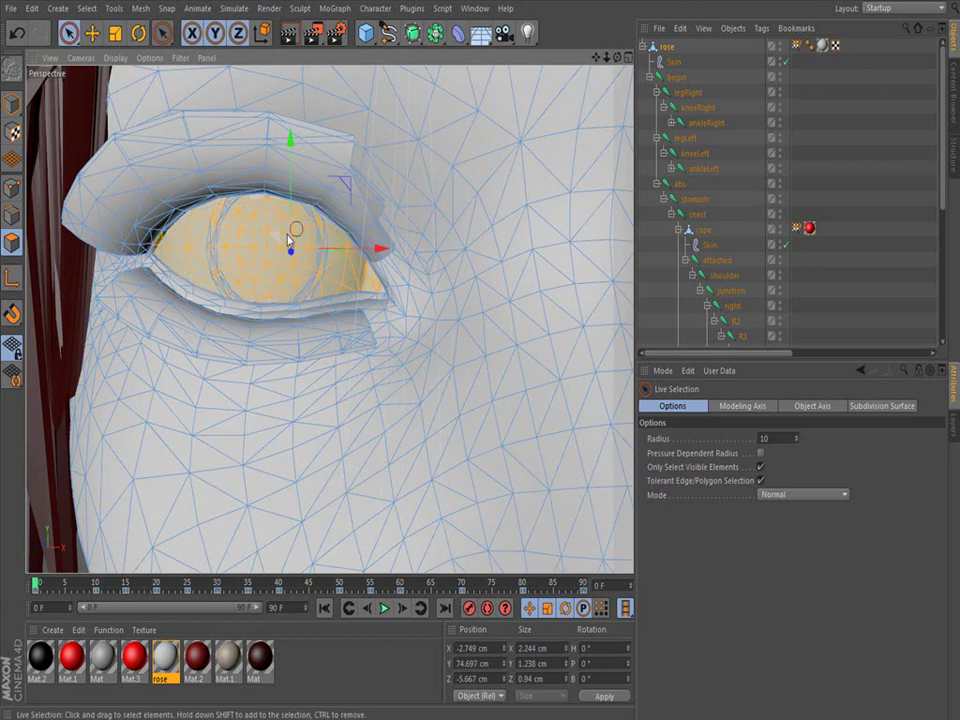
Apply the red Mat.3 material to the selected right eye polygons, and return to model mode with the polygons deselected
mouse_move(288, 220)
left_mouse_down("shift")
mouse_move(230, 255)
mouse_move(283, 347)
left_mouse_up("shift")
scroll(300, 340, "down", 5)
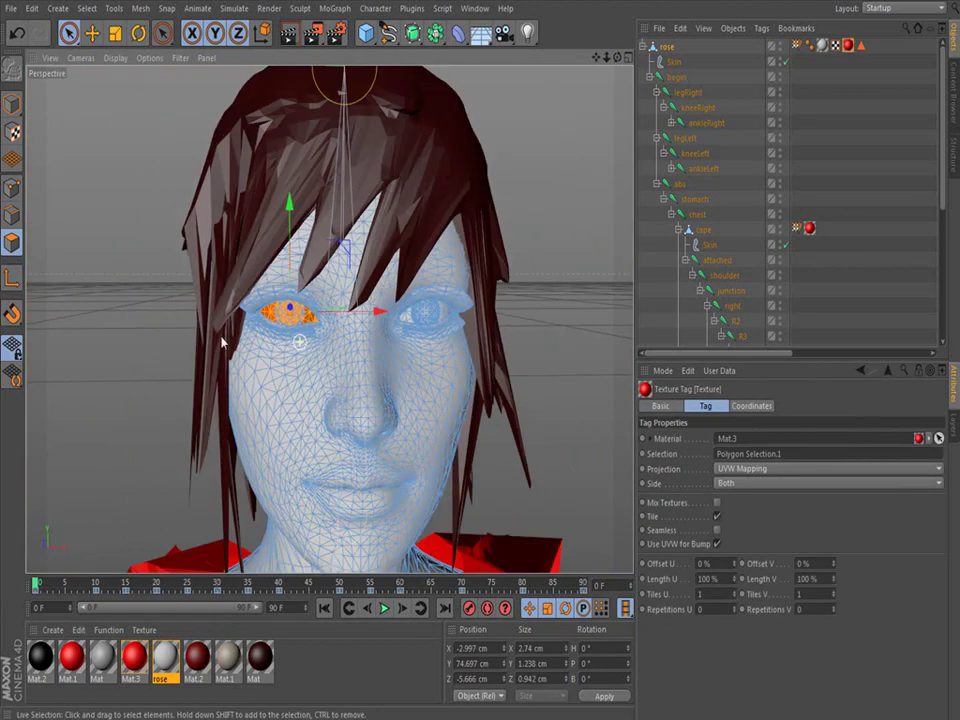
left_click(140, 357)
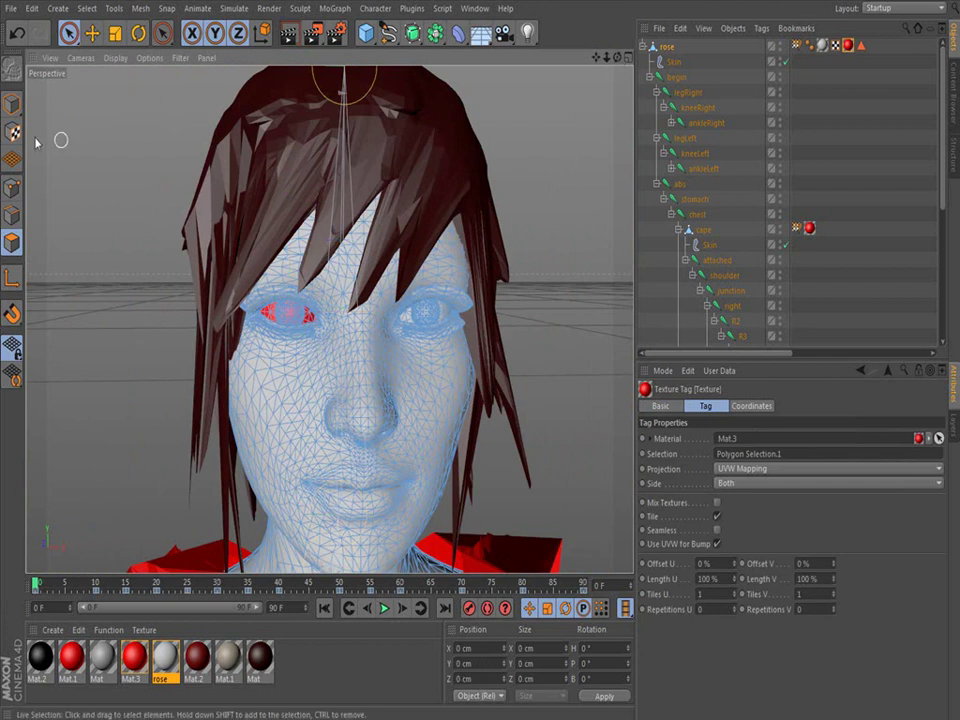
left_click(12, 104)
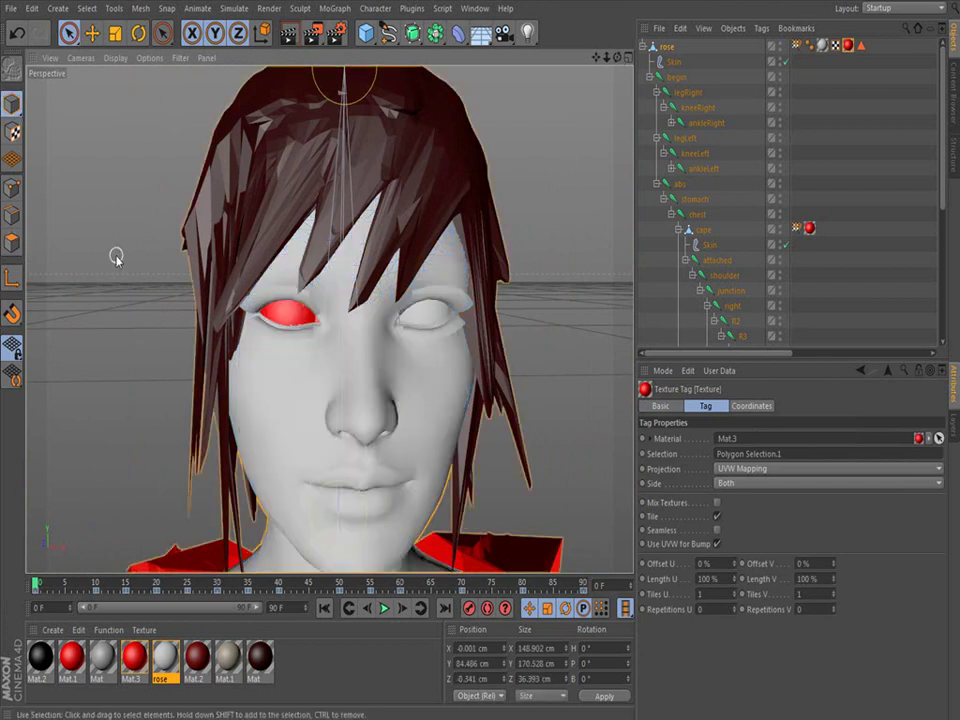
Examine the coloured right eye and the character's untextured body and weapon from several angles and distances
scroll(116, 258, "down", 3)
scroll(458, 263, "down", 4)
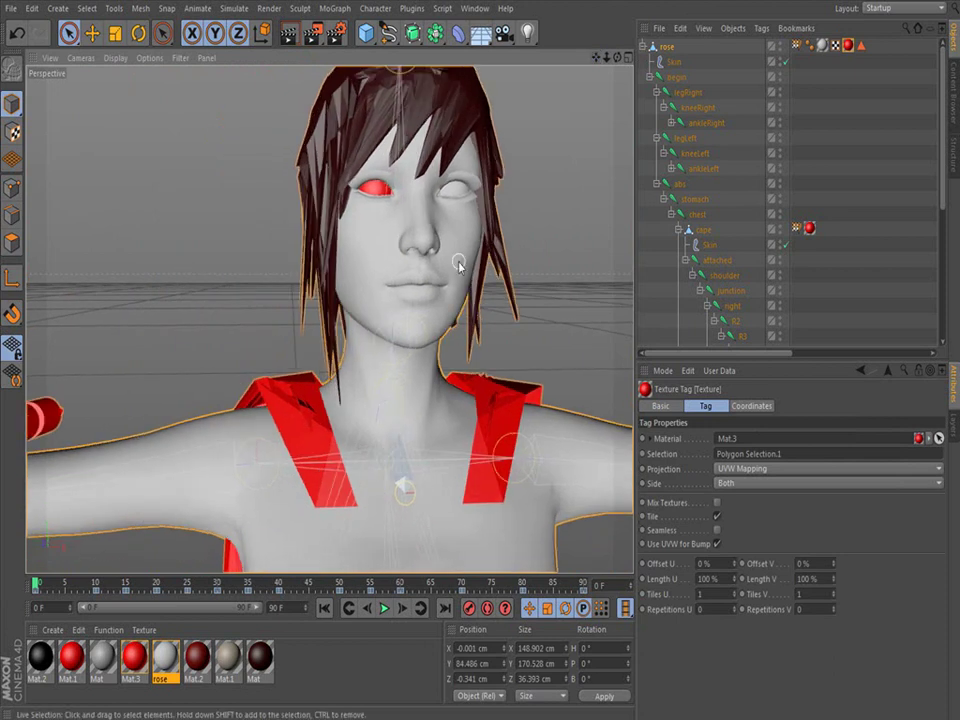
scroll(459, 263, "down", 3)
left_click_drag(617, 58, 516, 58)
scroll(328, 250, "up", 3)
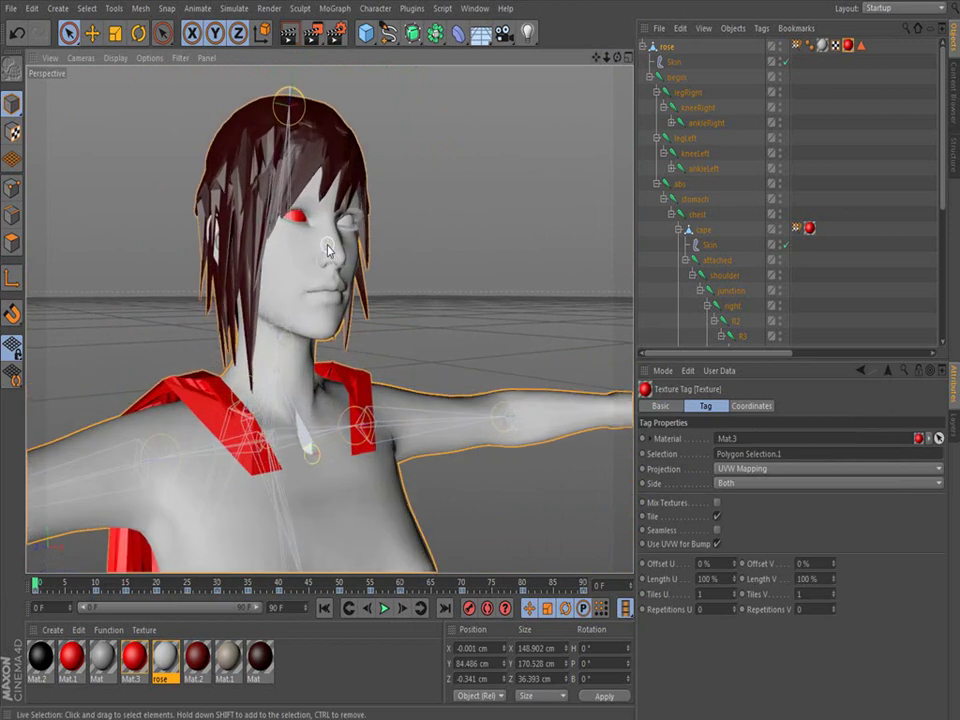
scroll(328, 250, "down", 1)
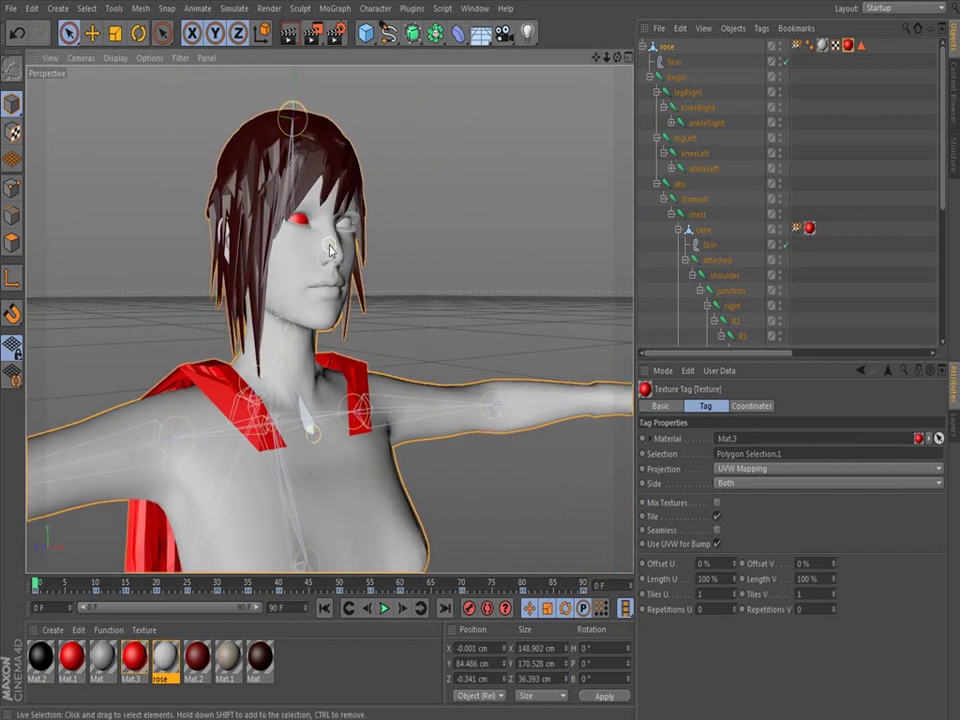
scroll(435, 249, "down", 3)
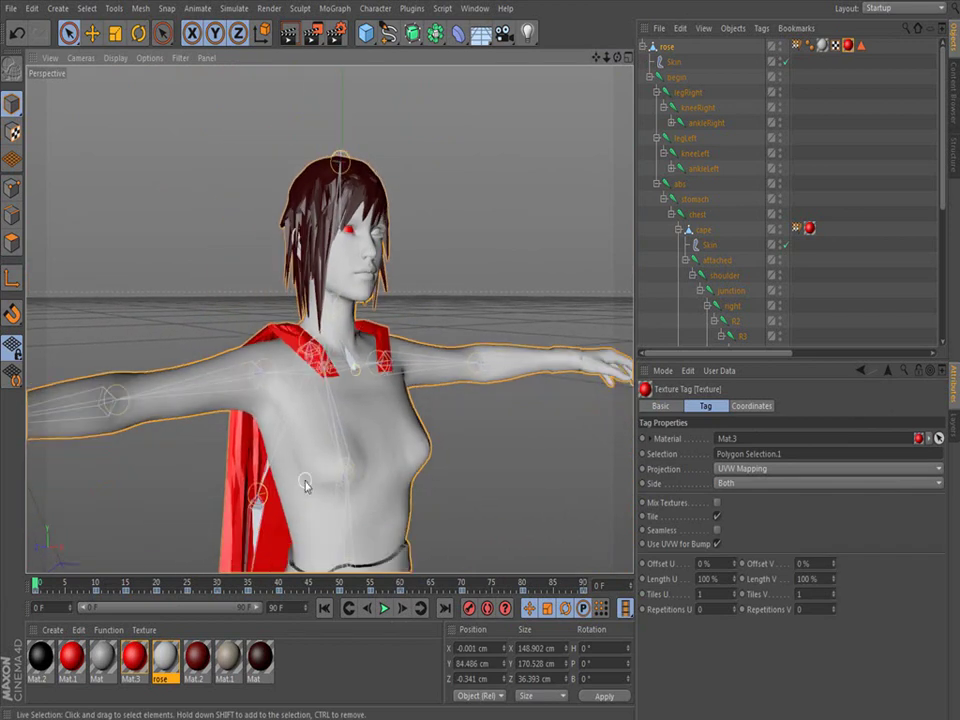
middle_click_drag(505, 250, 489, 191, "alt")
scroll(390, 281, "down", 3)
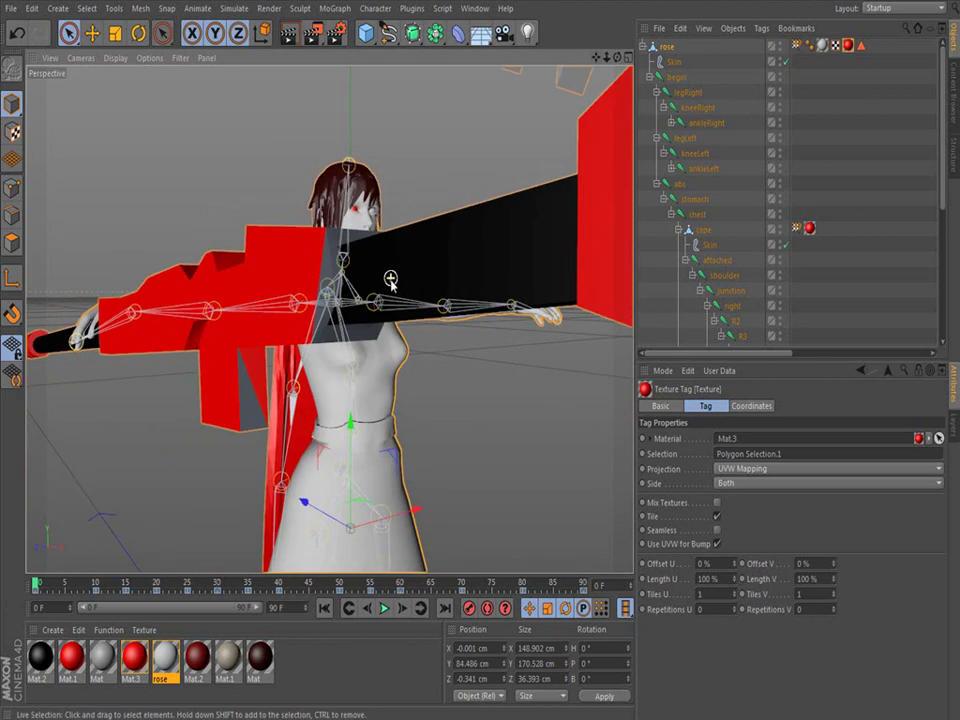
left_click_drag(617, 57, 645, 60)
scroll(360, 249, "down", 4)
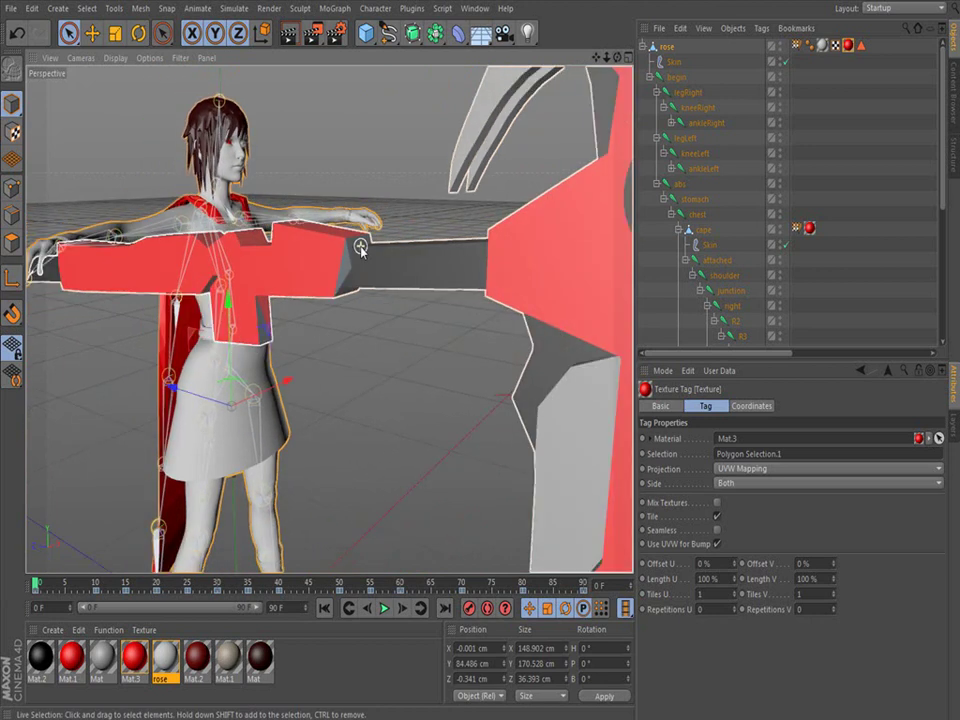
Load the rose PNG image from the tutorials folder as the Color texture of the rose material
double_click(167, 665)
left_click_drag(201, 80, 64, 257)
mouse_move(617, 57)
left_mouse_down()
mouse_move(608, 61)
mouse_move(619, 56)
left_mouse_up()
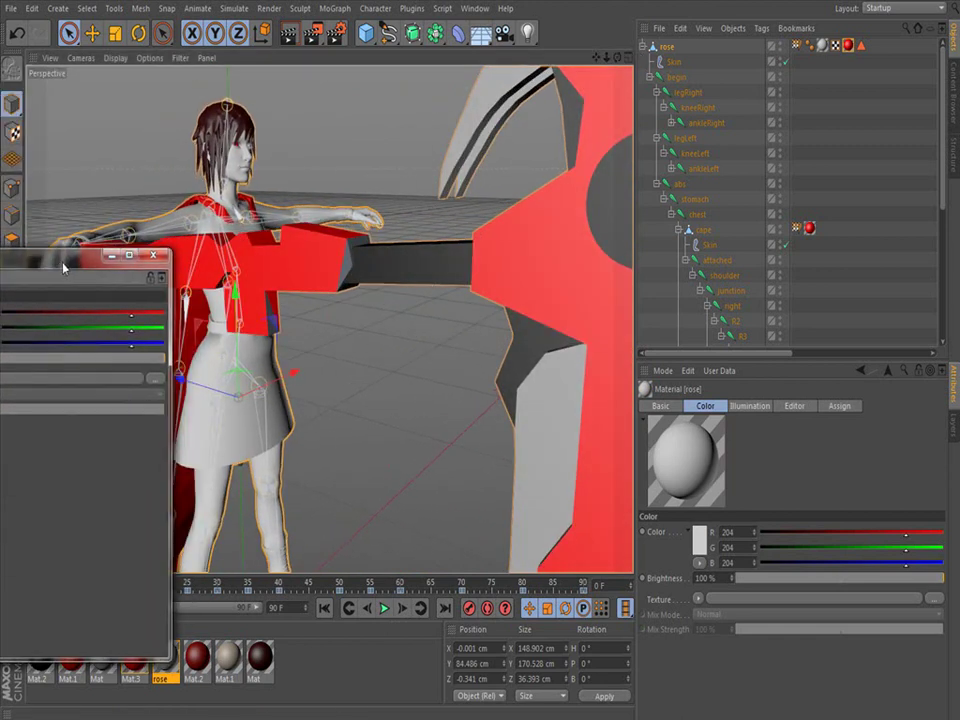
left_click_drag(66, 277, 68, 297)
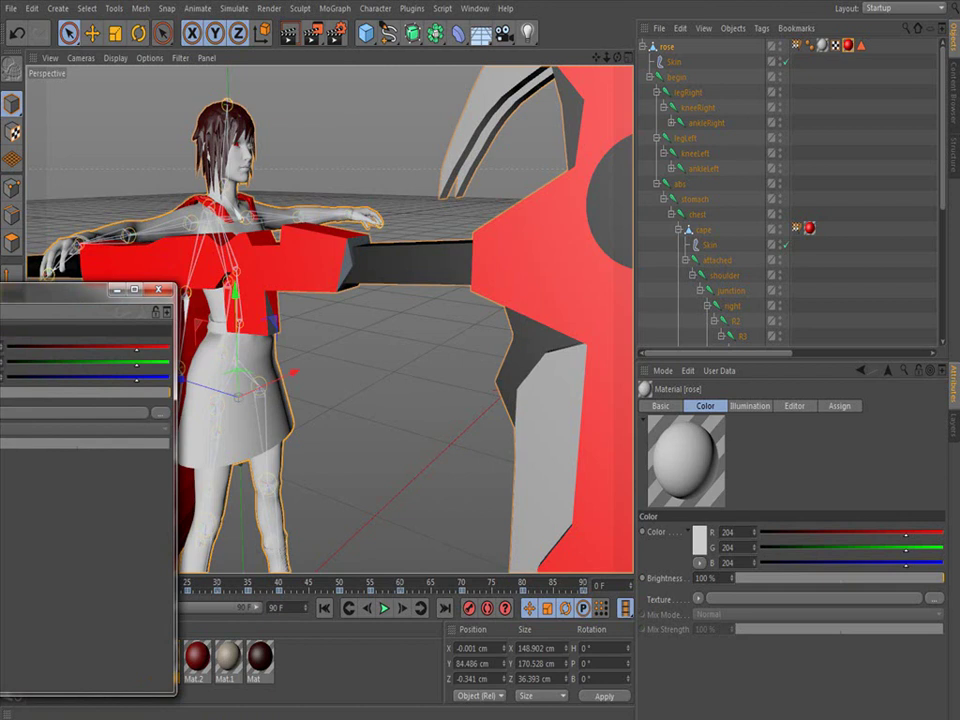
left_click(163, 414)
left_click(395, 312)
left_click_drag(50, 291, 385, 163)
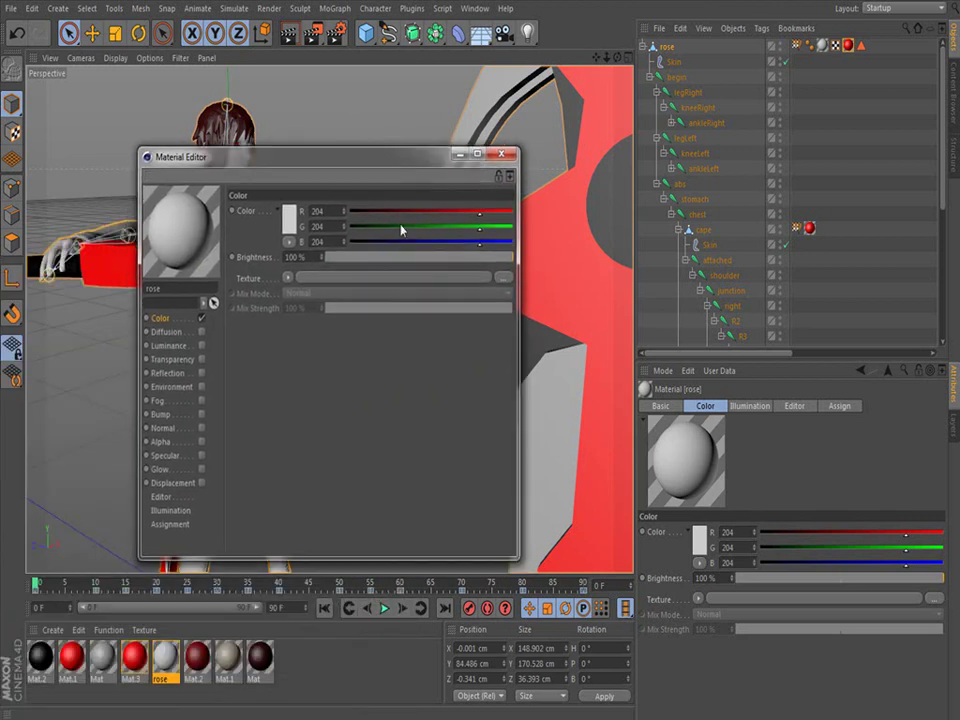
left_click(503, 279)
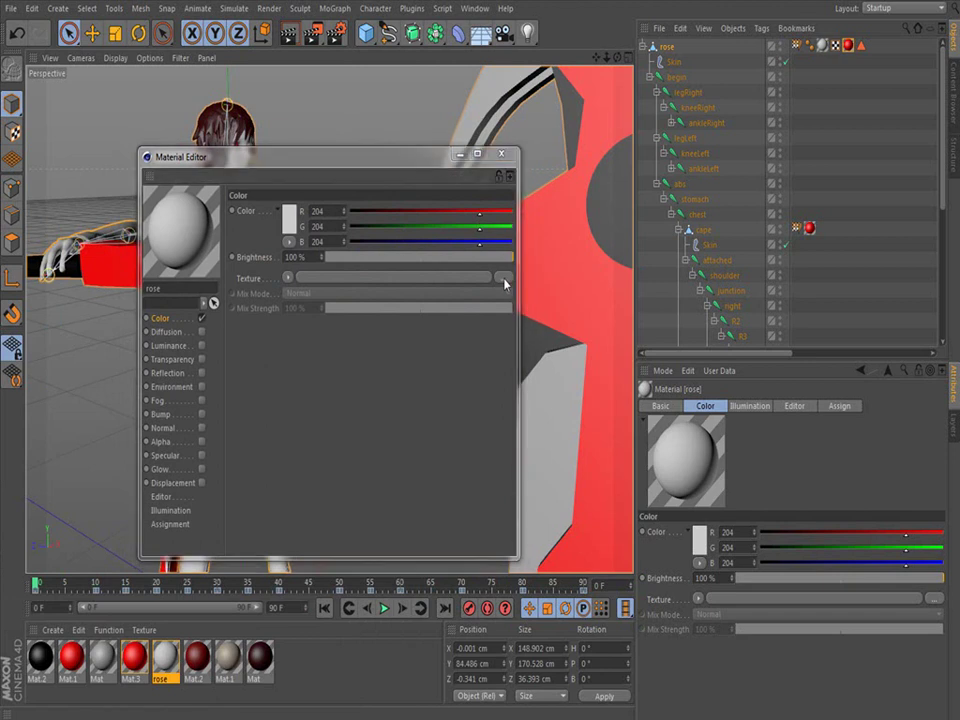
left_click_drag(547, 200, 624, 152)
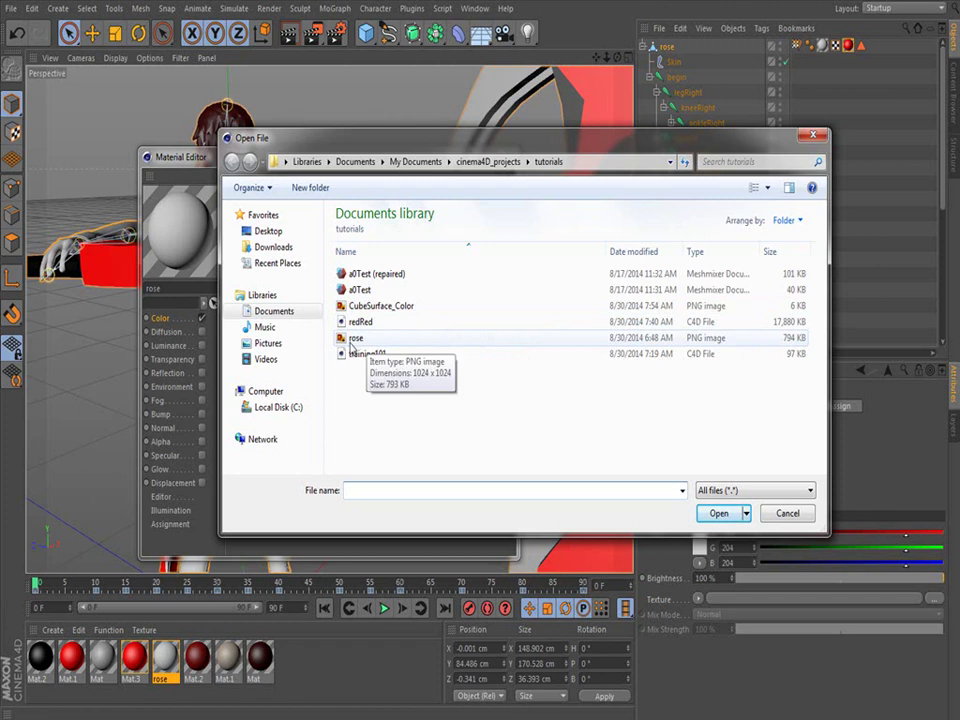
left_click(355, 340)
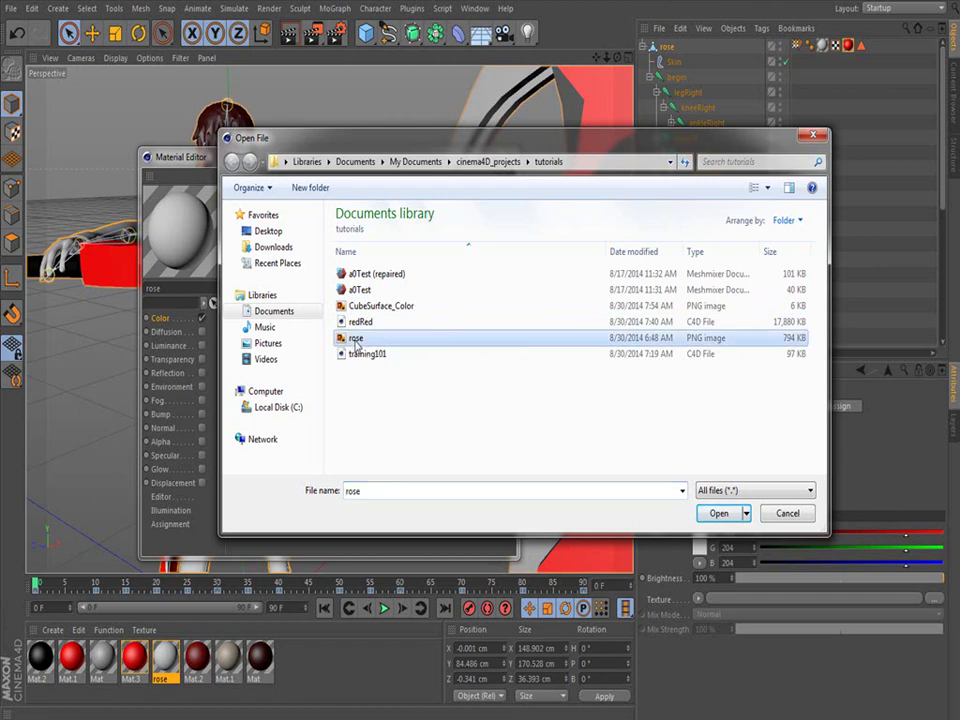
left_click(719, 514)
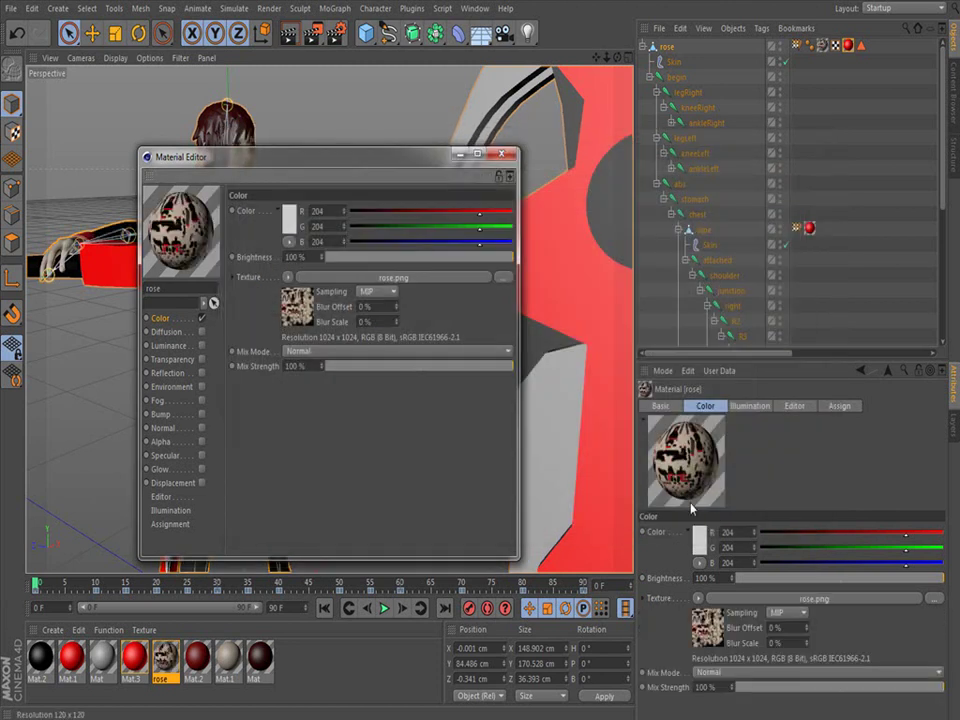
left_click(505, 154)
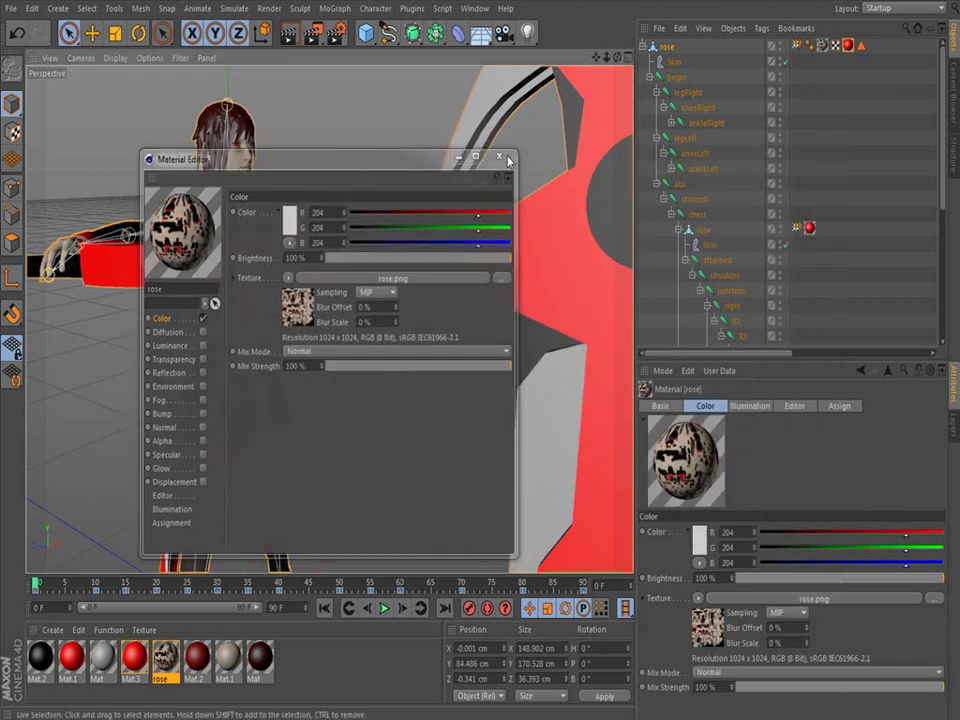
Inspect the textured character from several angles, and play the animation to check the textures in motion before stopping playback
scroll(243, 314, "down", 3)
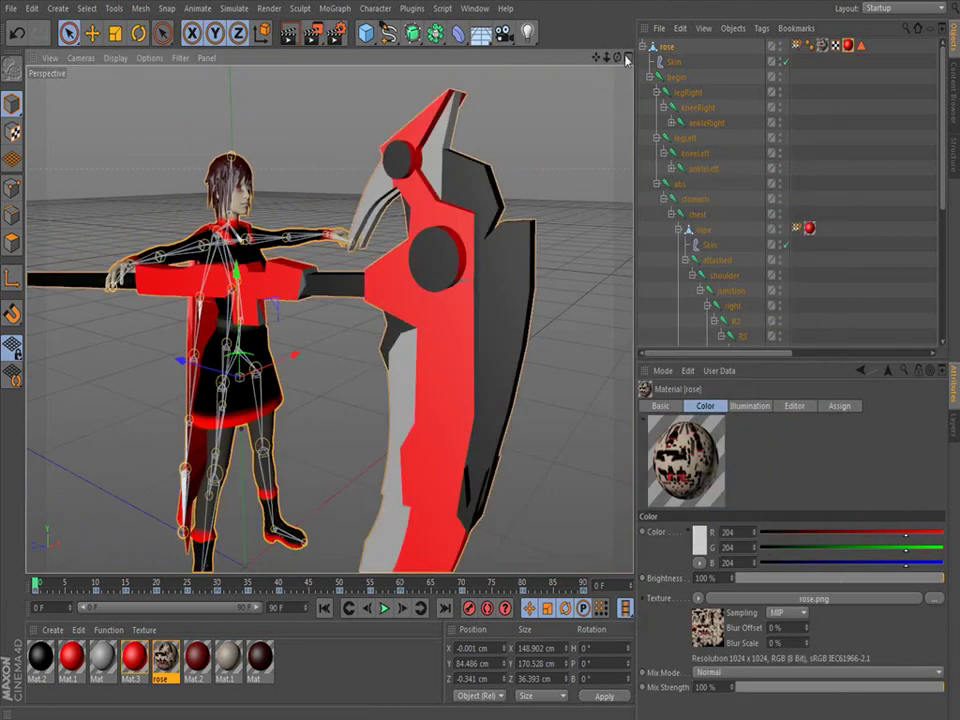
left_click_drag(617, 57, 411, 57)
left_click_drag(617, 57, 665, 57)
scroll(435, 203, "down", 4)
left_click_drag(595, 57, 530, 67)
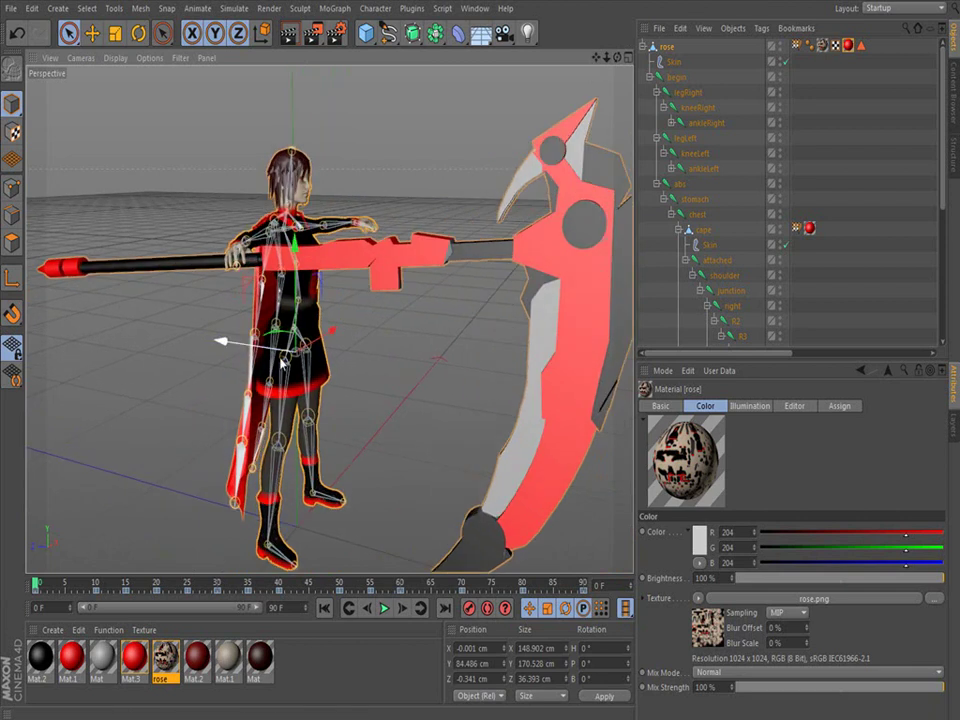
left_click(384, 608)
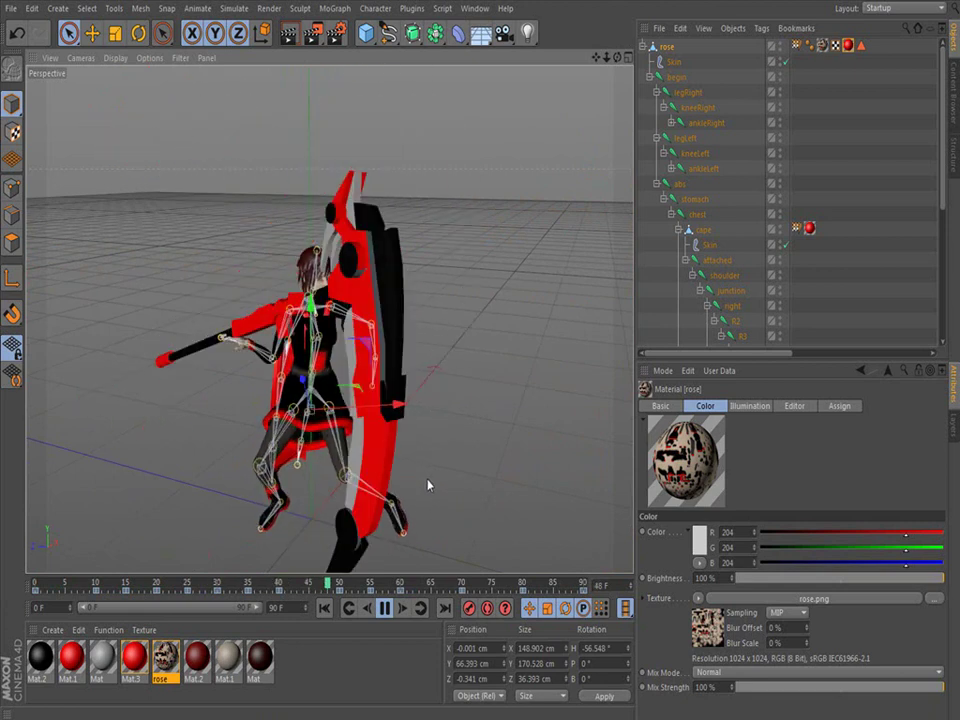
left_click(385, 610)
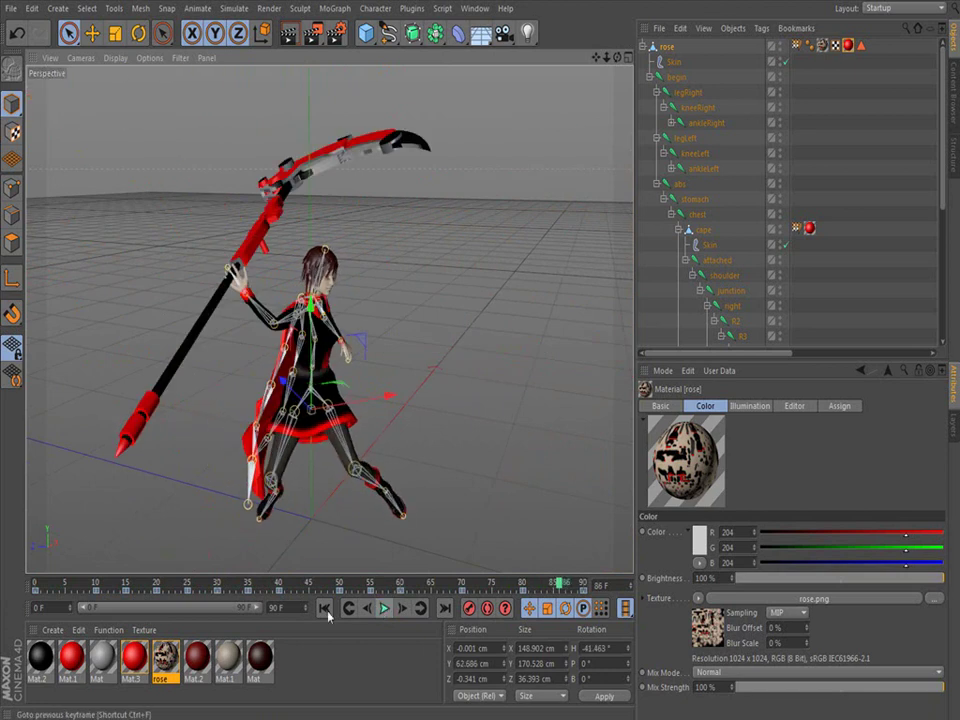